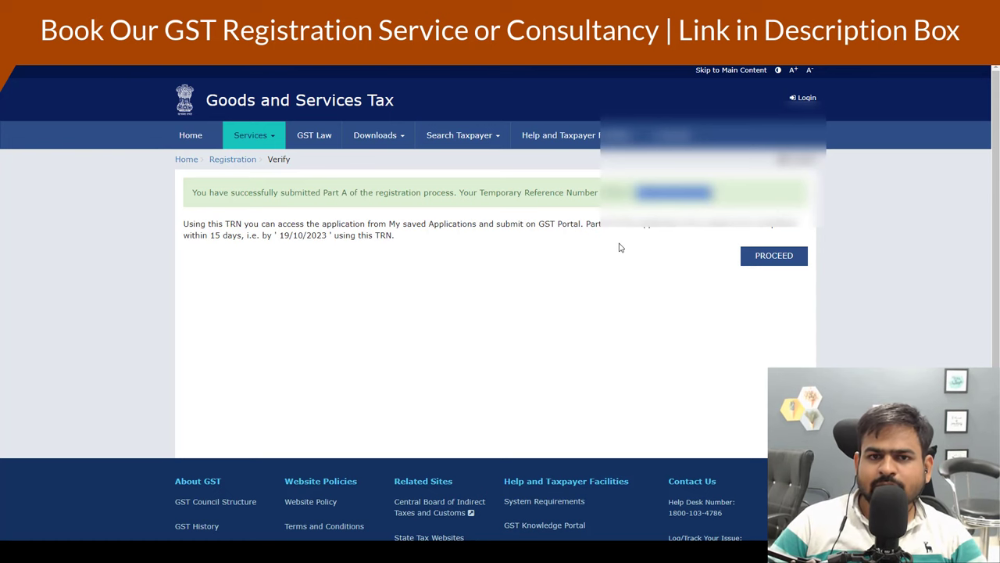
- Proceed from Part A to the new registration form and access the application with the Temporary Reference Number (TRN)
click(766, 259)
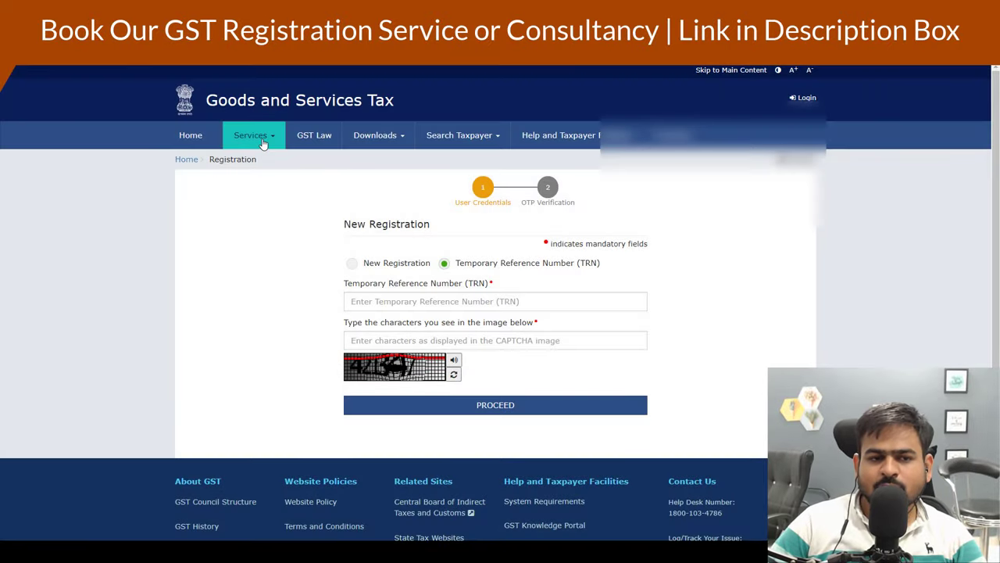
click(264, 141)
mouse_move(192, 161)
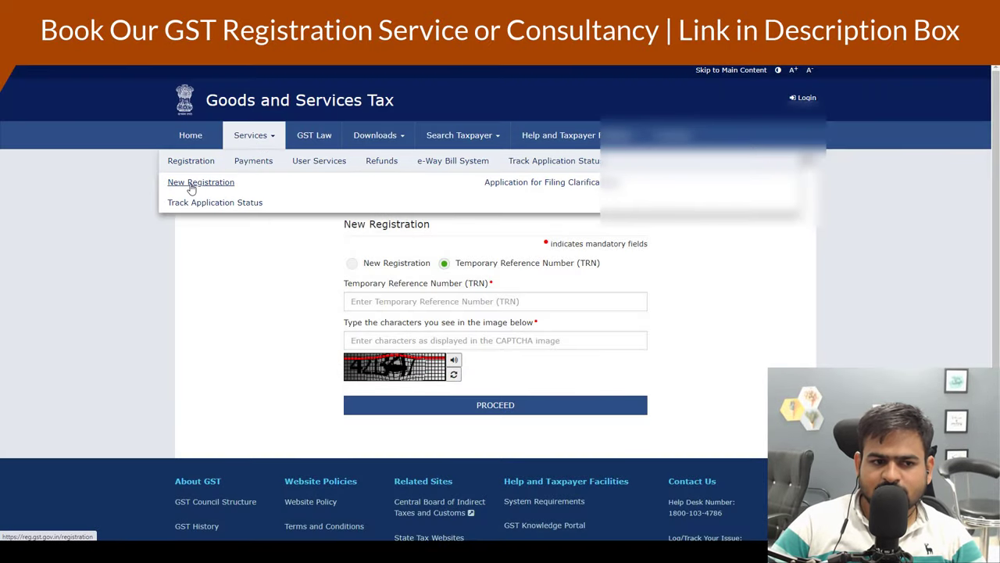
click(192, 185)
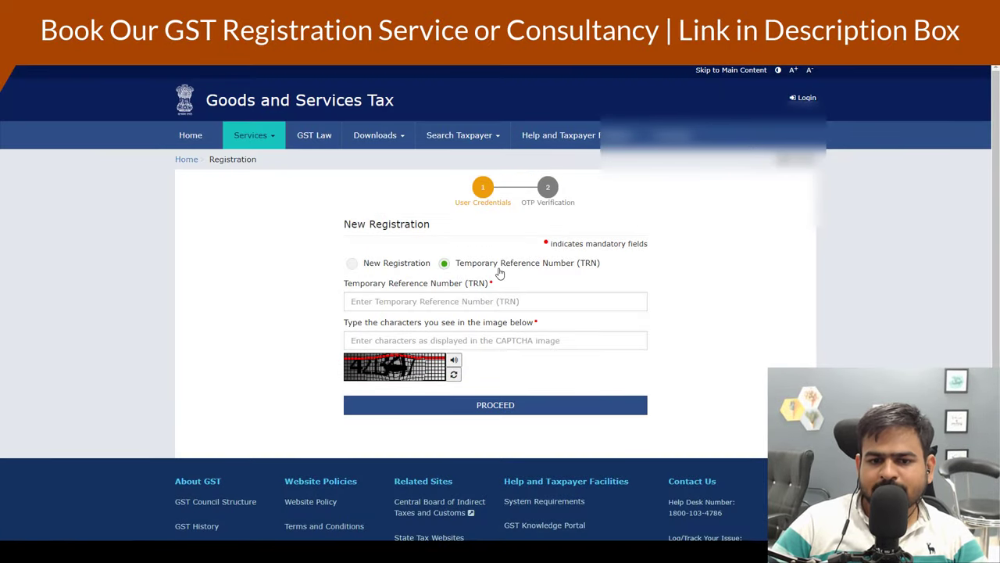
click(423, 303)
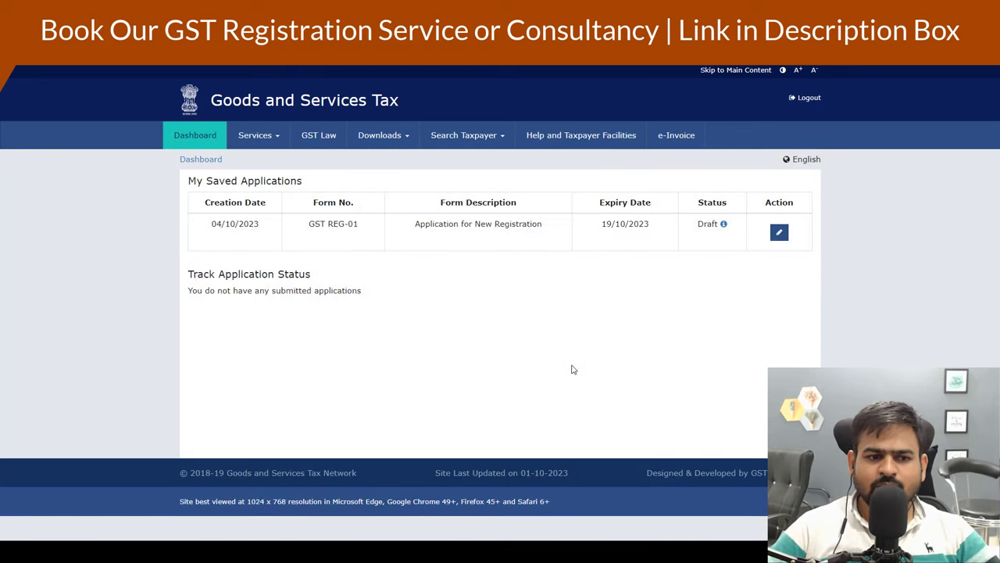
- Open the draft GST REG-01 application for editing and review the legal name and PAN under the business details
double_click(777, 210)
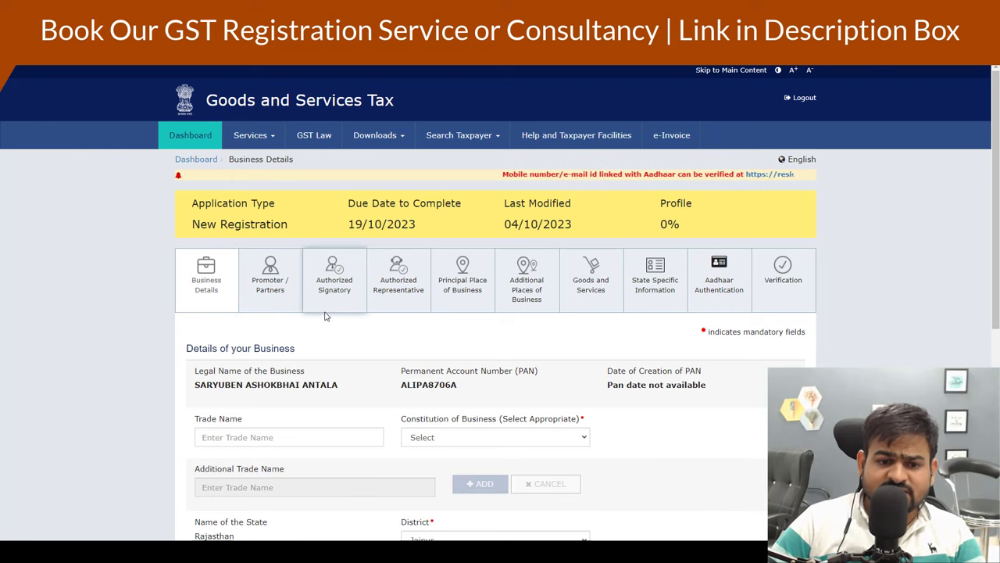
scroll(326, 315, down, 2)
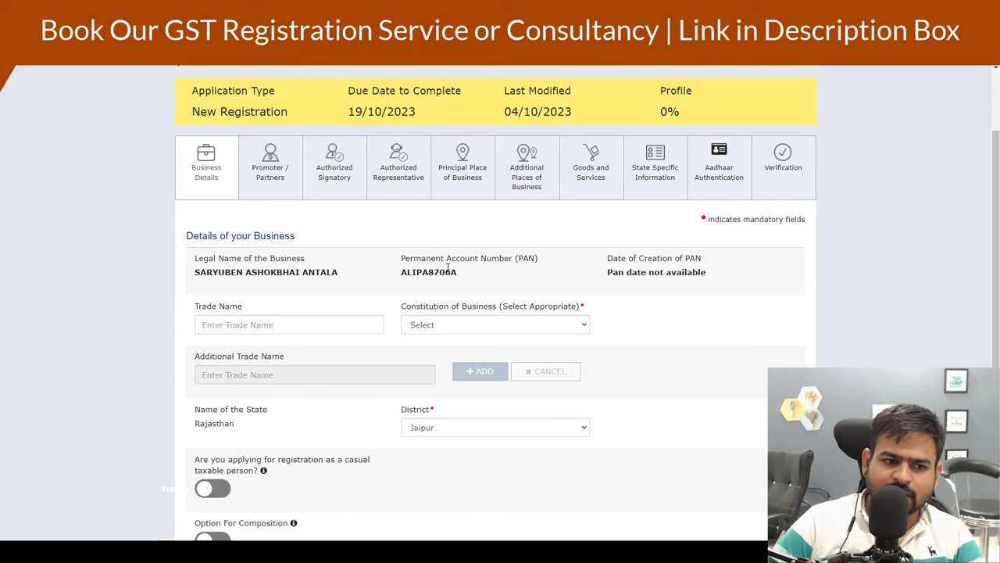
scroll(447, 268, down, 2)
drag(194, 122, 266, 127)
drag(193, 145, 304, 154)
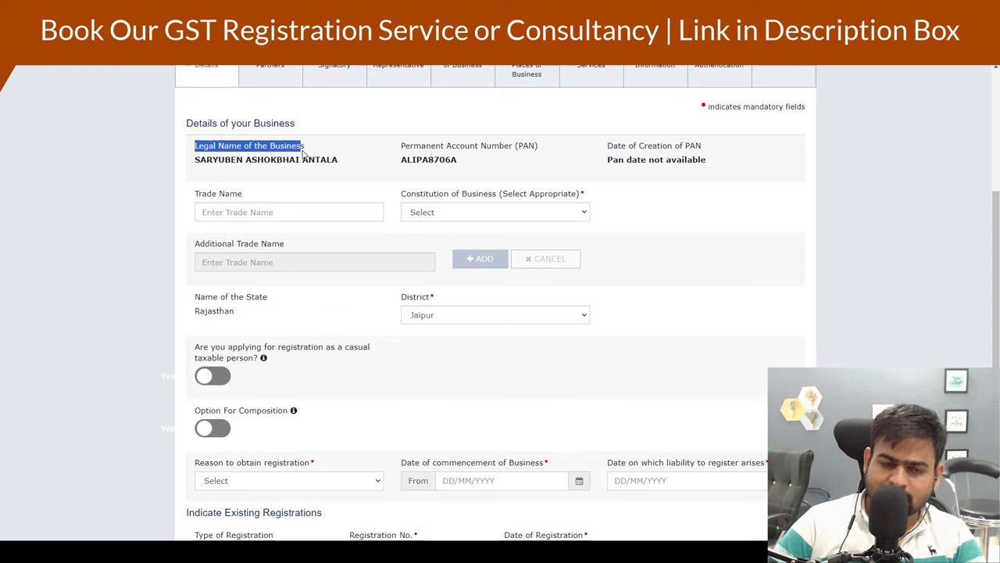
click(435, 168)
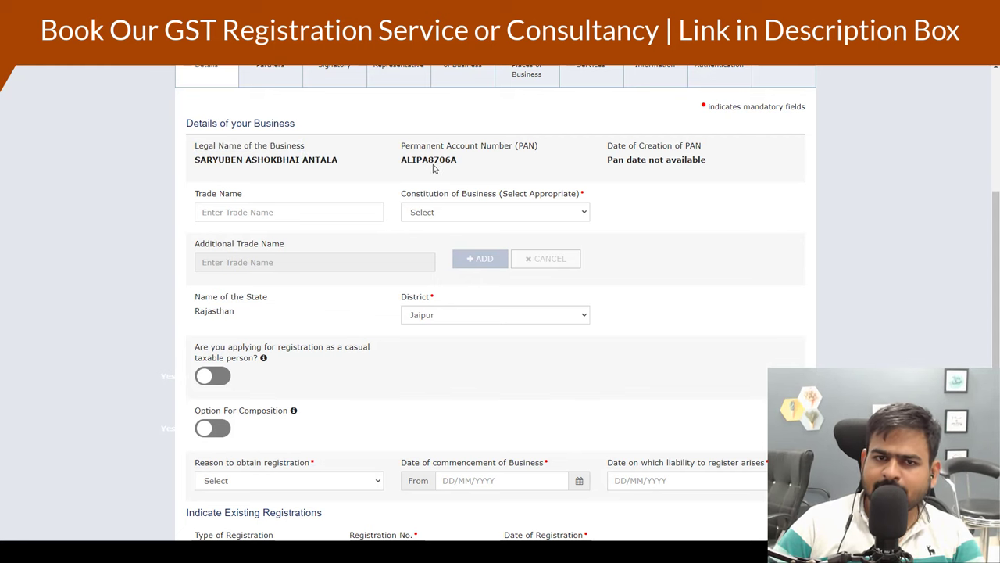
- Enter PATEL SERVICES as the trade name and set the constitution of business to Proprietorship
click(276, 209)
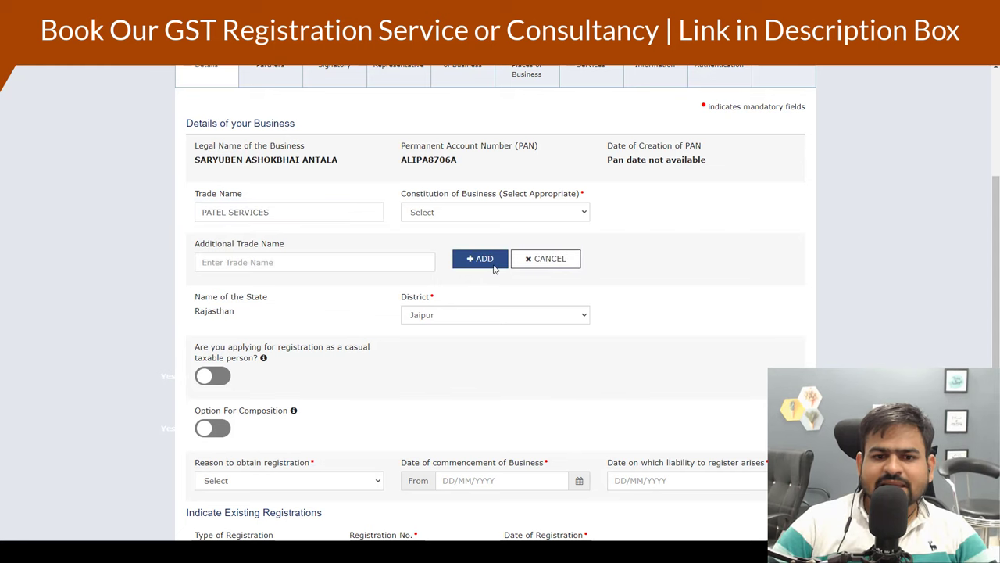
click(475, 213)
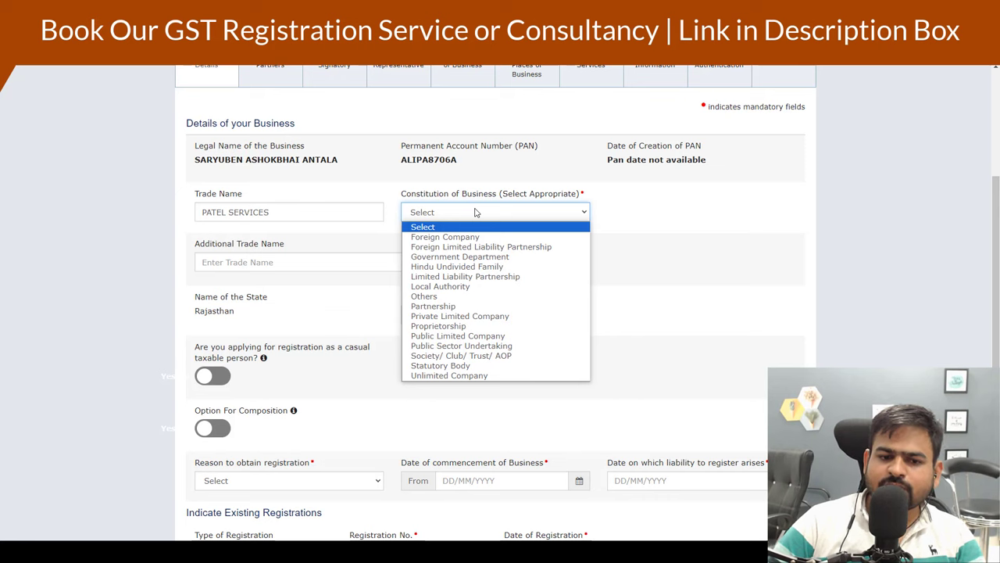
click(438, 326)
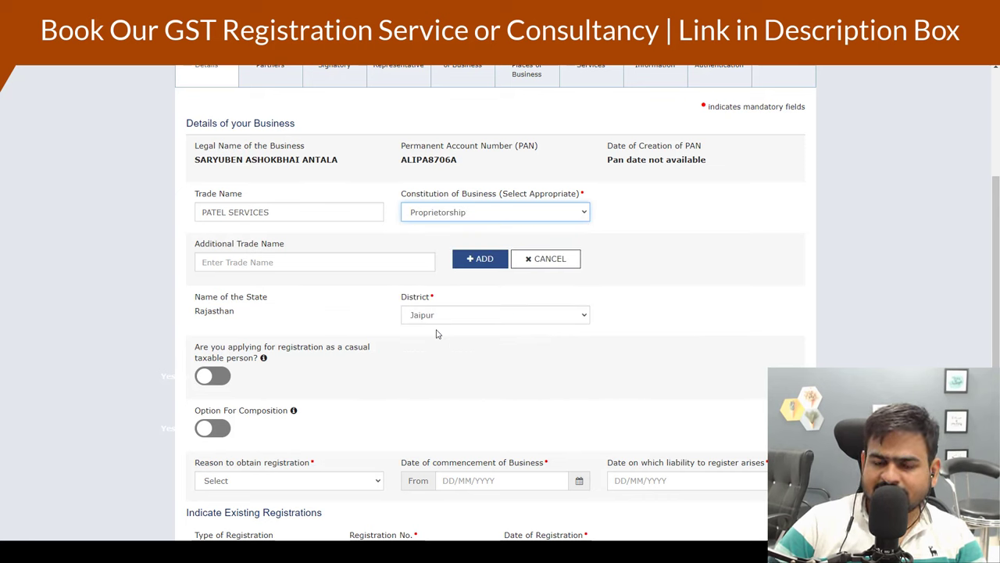
click(368, 262)
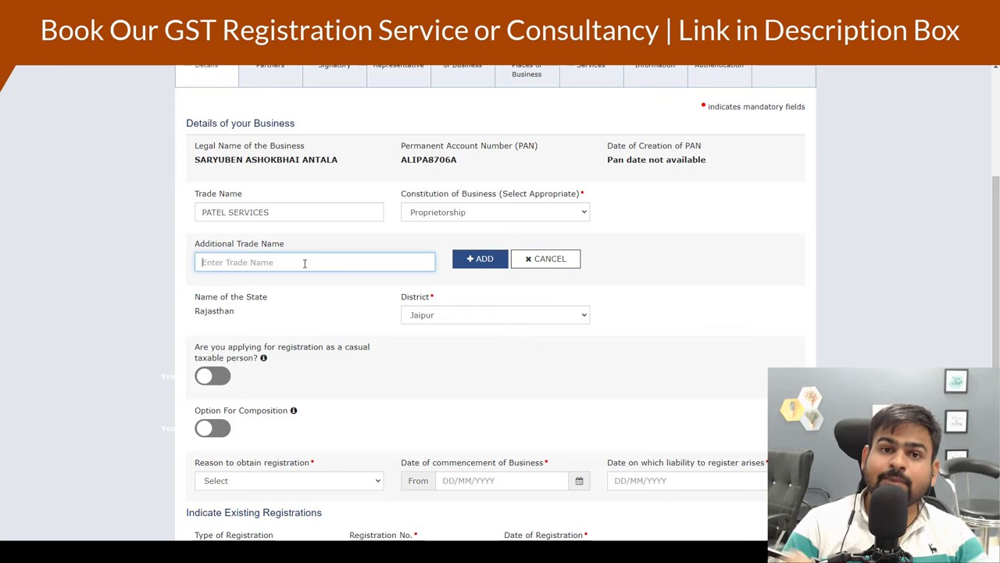
- Set the reason to obtain registration to Voluntary Basis and the date of commencement of business to 04/10/2023
scroll(395, 268, down, 3)
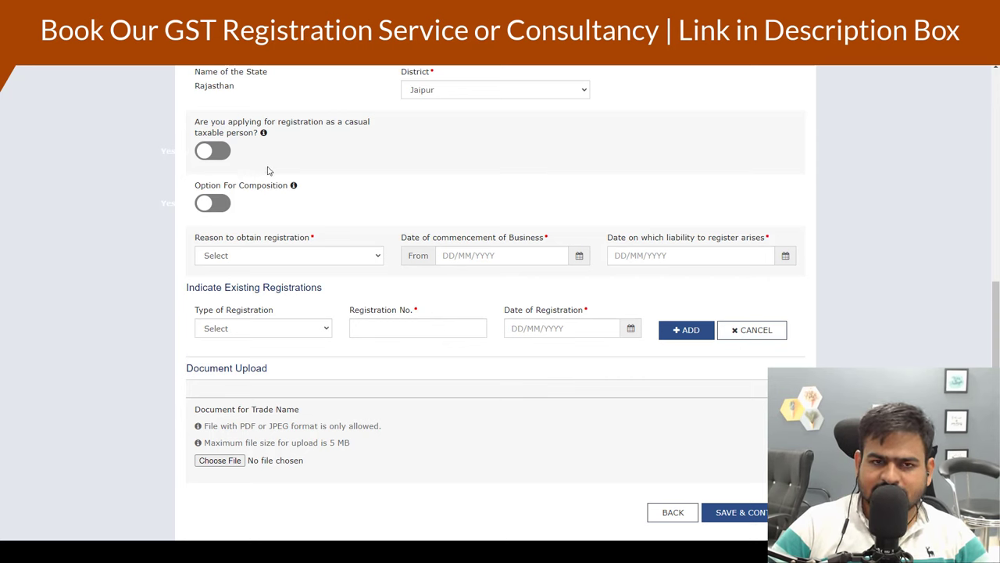
click(307, 261)
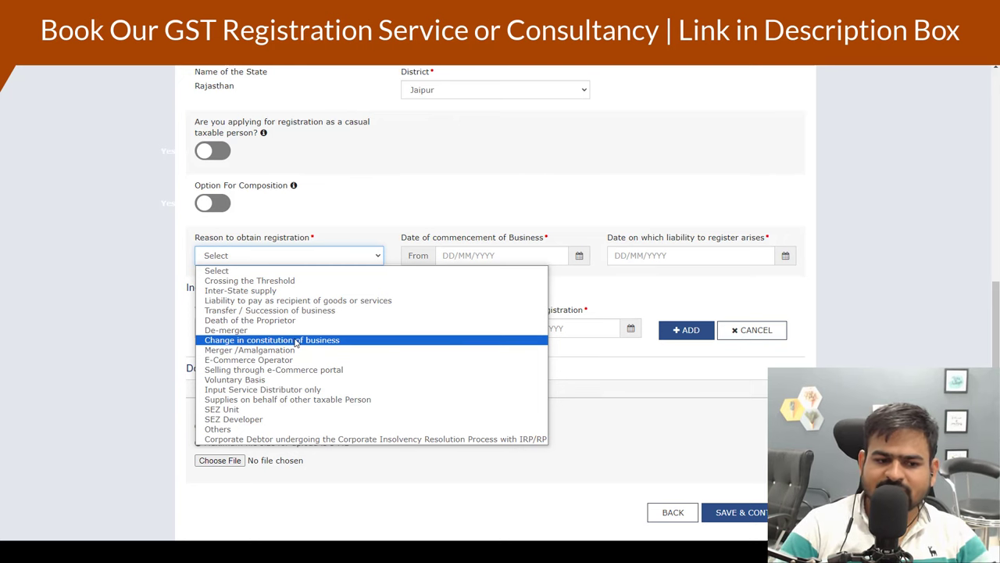
click(287, 381)
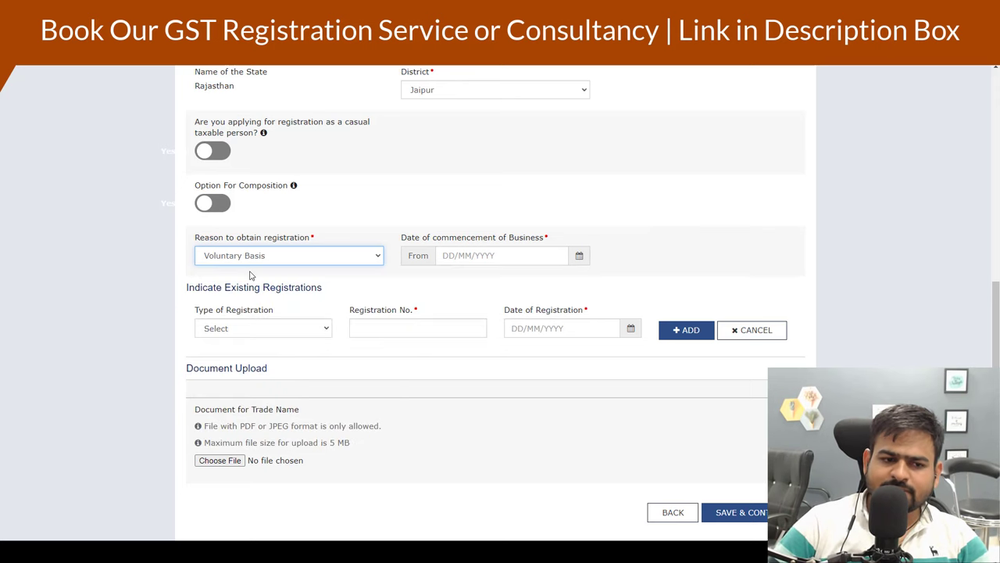
drag(433, 240, 528, 240)
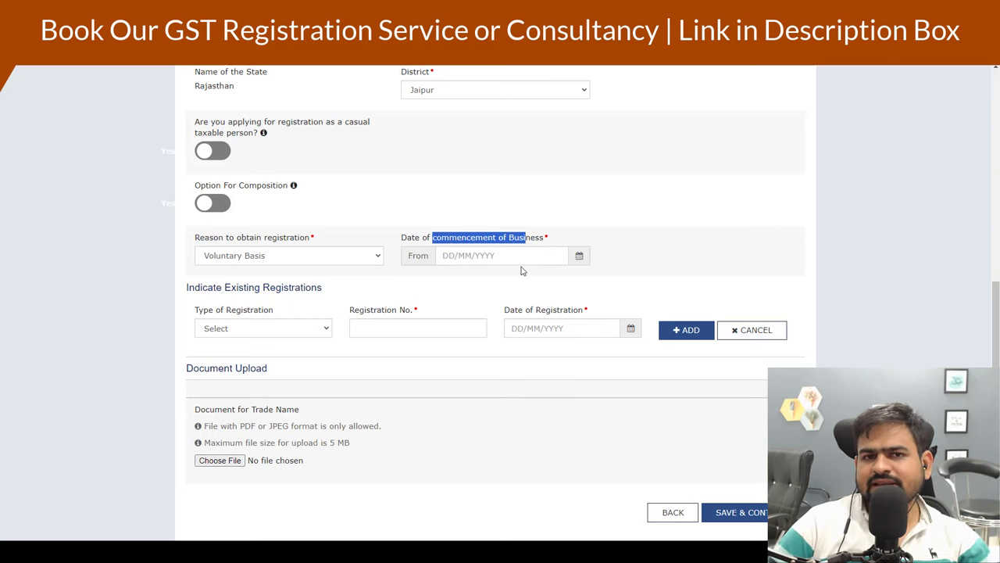
click(469, 258)
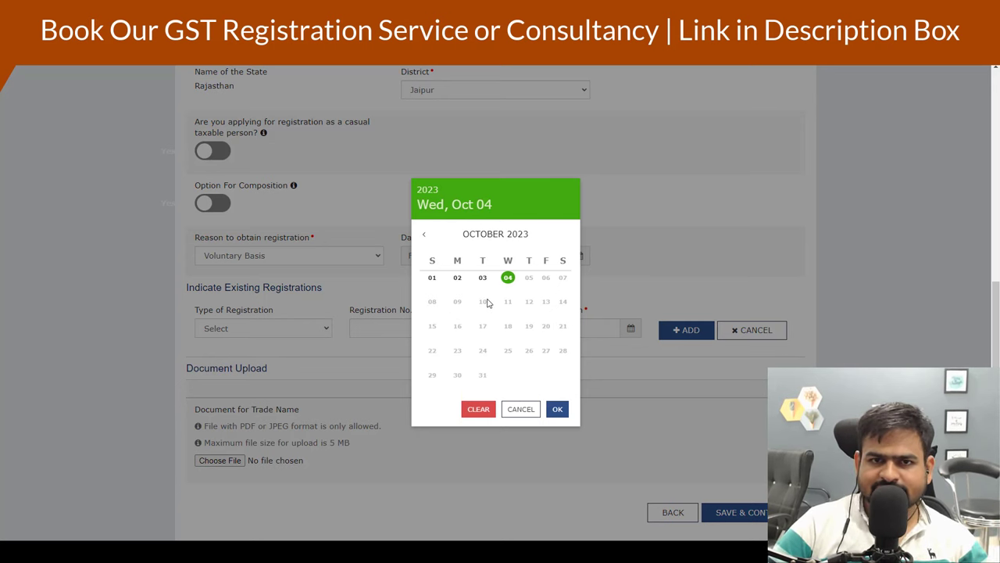
- Set the existing registration type to Others (Please specify), review the document upload section, and save the business details
scroll(487, 303, down, 1)
drag(188, 230, 328, 243)
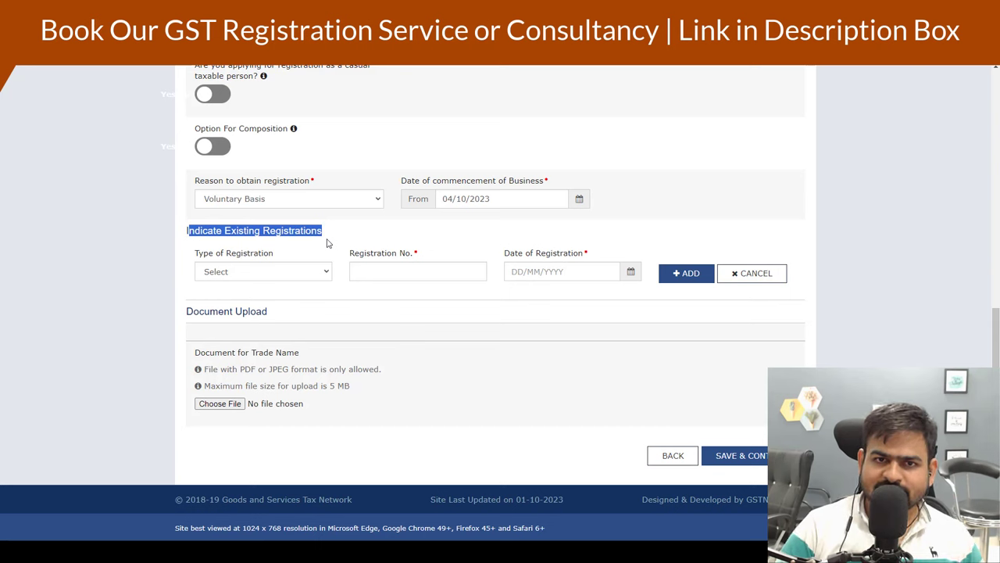
click(279, 270)
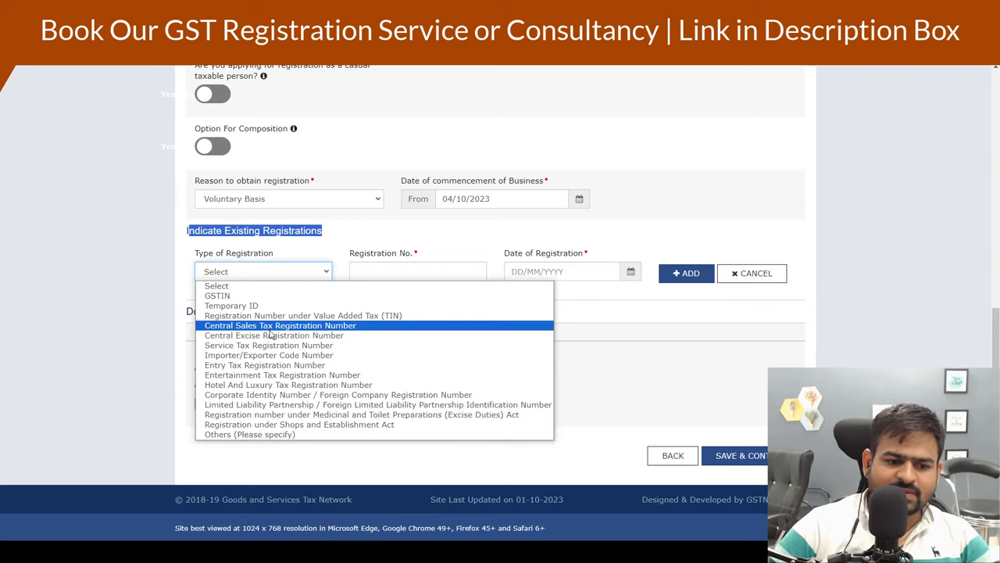
click(271, 435)
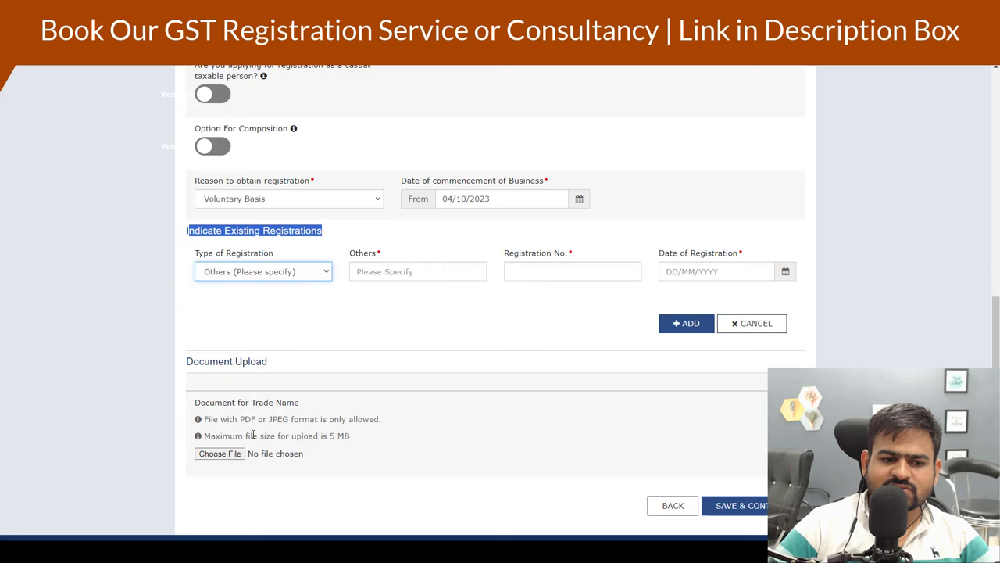
click(433, 273)
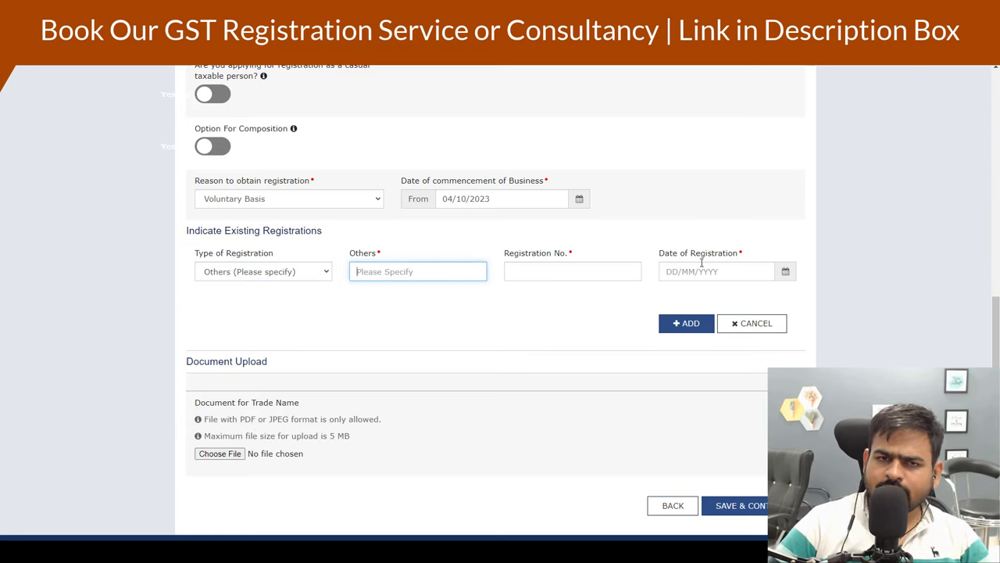
click(272, 275)
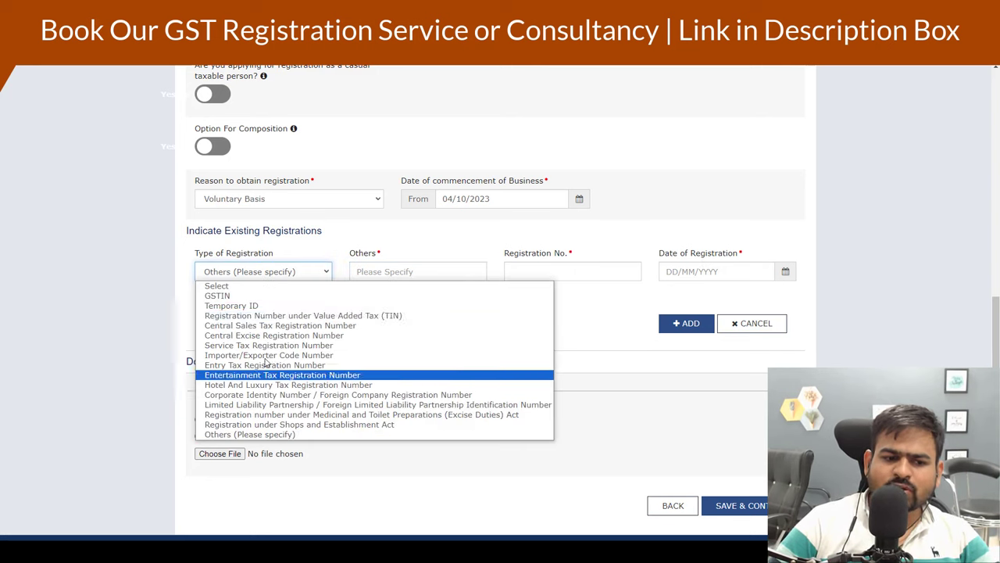
scroll(266, 383, down, 1)
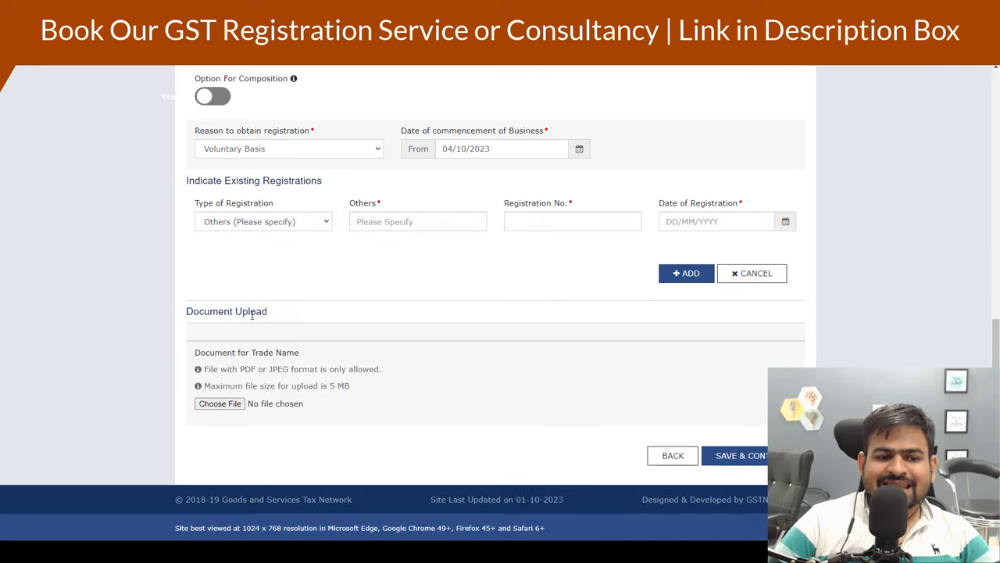
drag(181, 313, 265, 311)
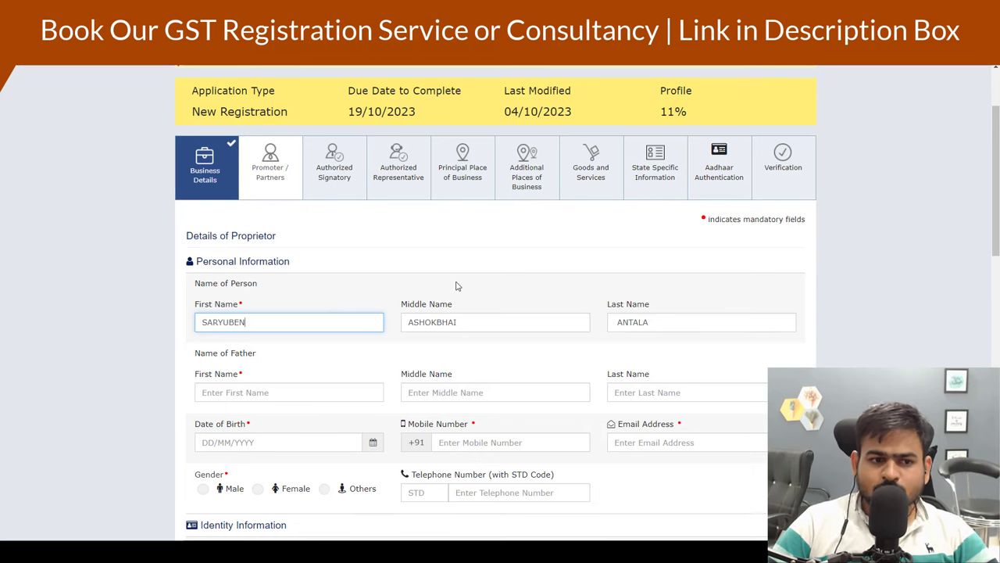
- Fill in the proprietor's father's name, date of birth, mobile number, e-mail and gender, and set the designation to Proprietor
scroll(594, 308, down, 2)
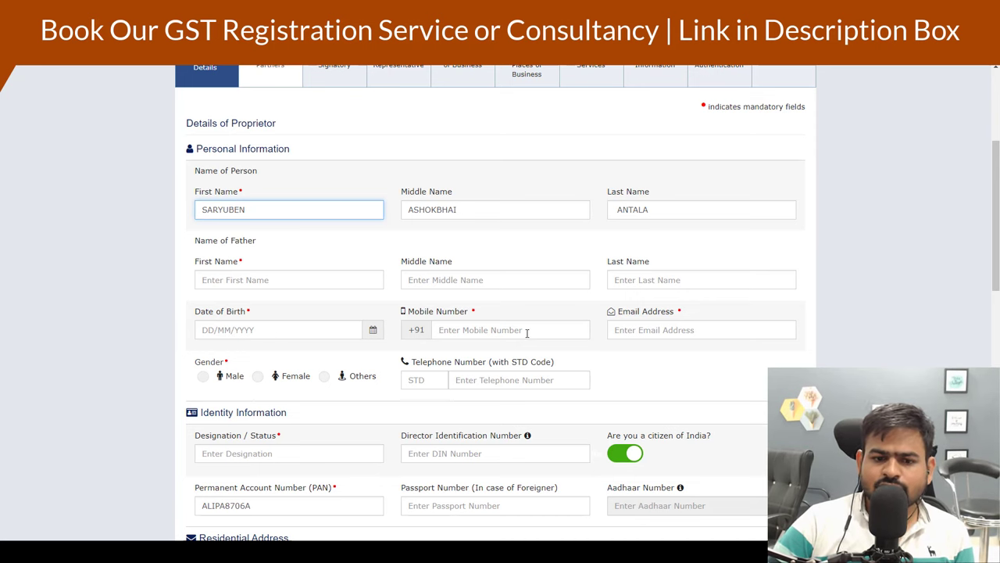
scroll(256, 270, down, 2)
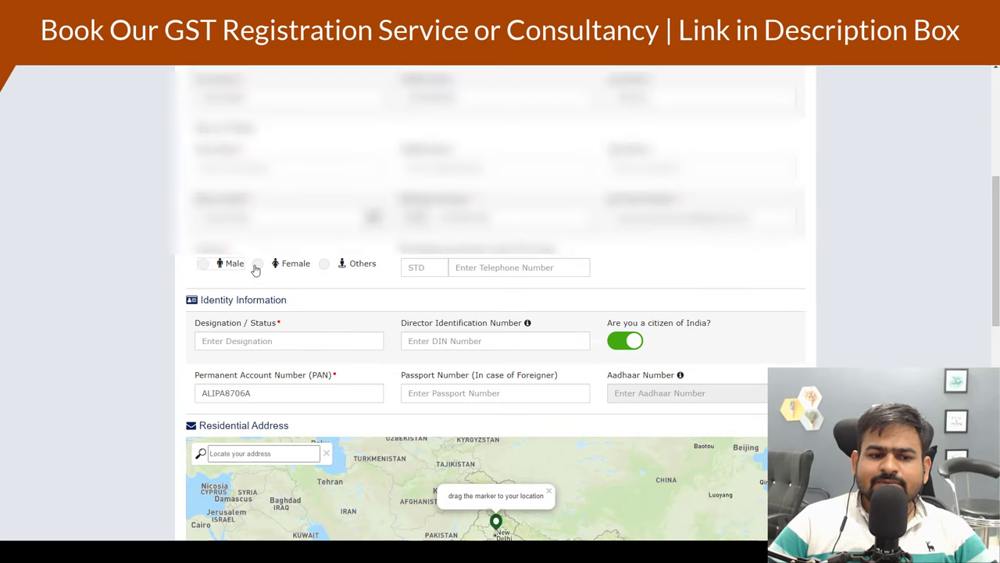
scroll(283, 293, down, 2)
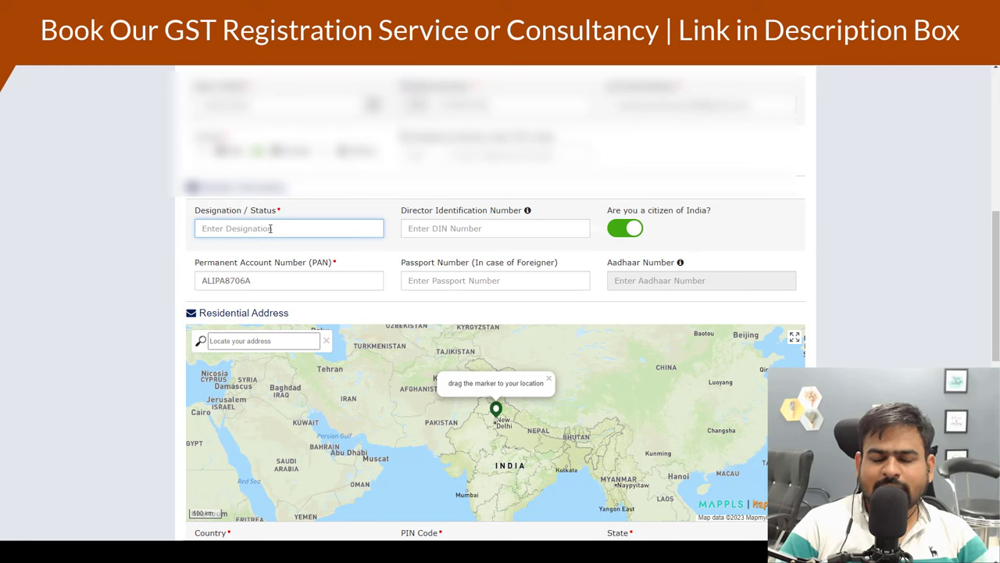
text(Proprietor)
click(494, 229)
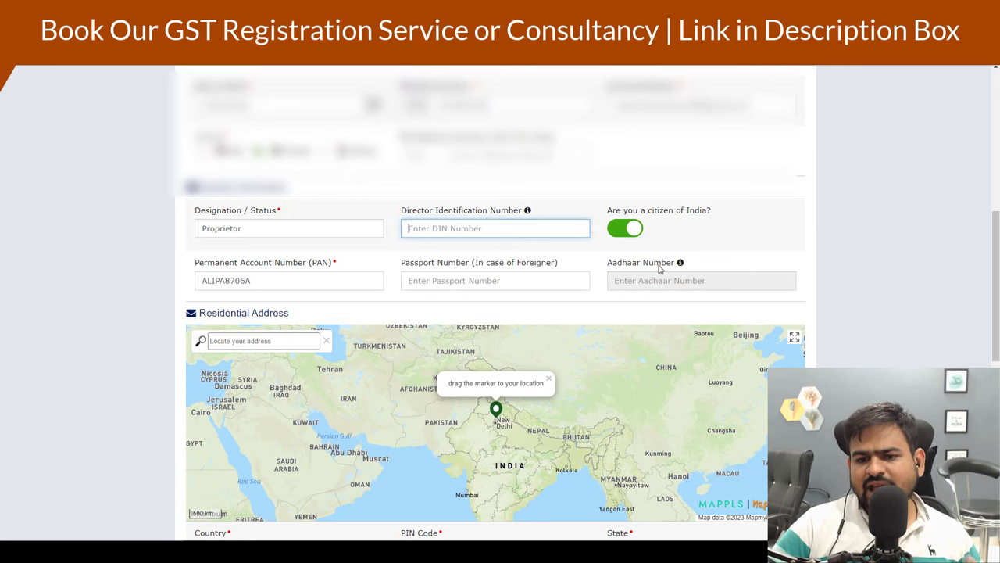
- Fill in the proprietor's residential address and upload the proprietor's JPEG photograph
scroll(648, 271, down, 3)
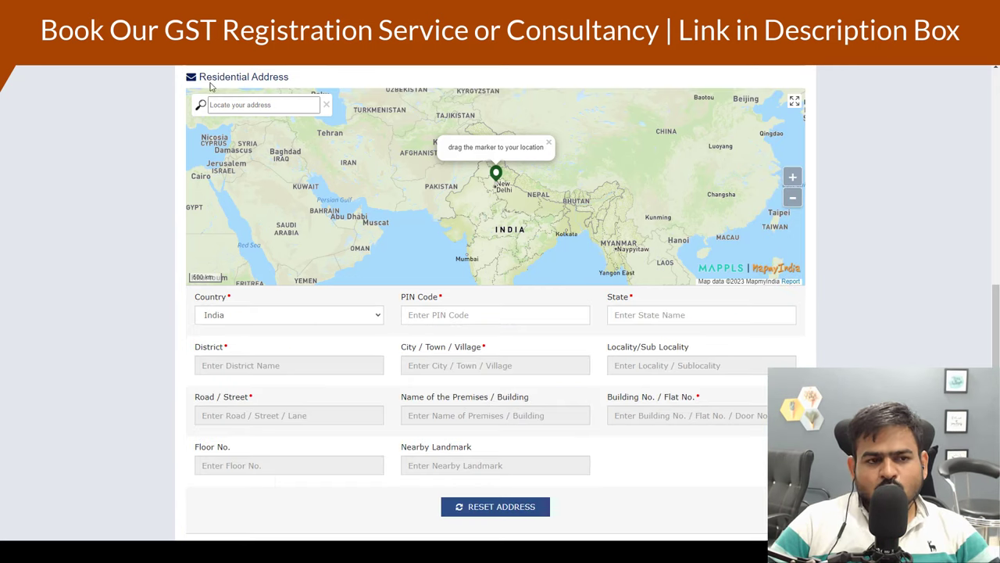
drag(211, 77, 278, 77)
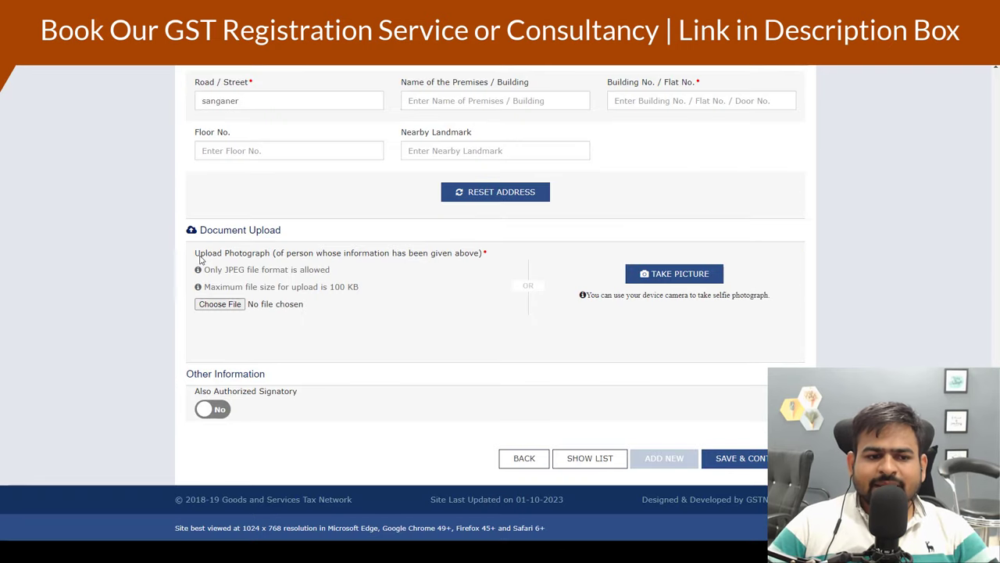
drag(200, 258, 321, 261)
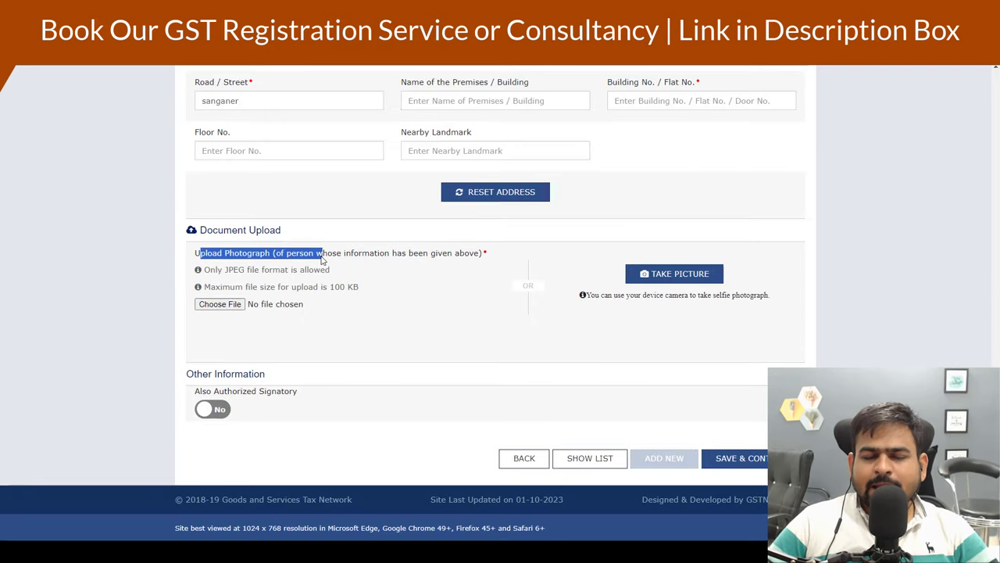
drag(276, 287, 354, 290)
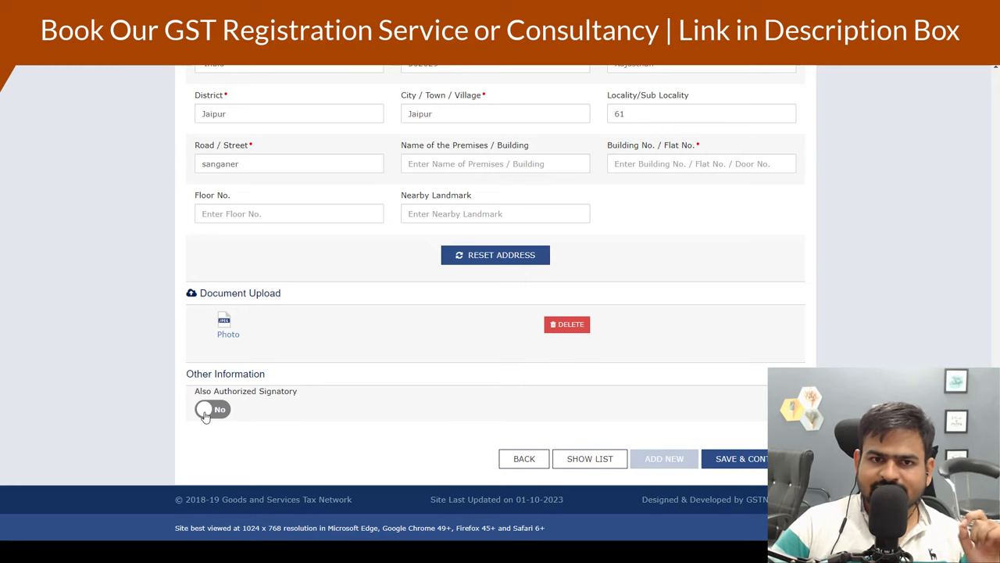
- Set Also Authorized Signatory to Yes for the proprietor and save the details, accepting the locality and PIN code mismatch
click(210, 413)
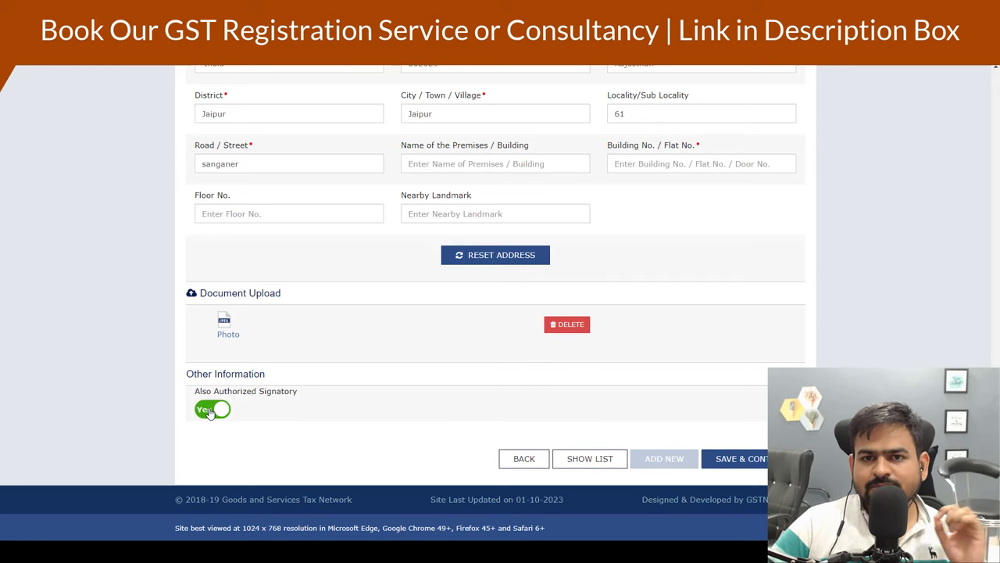
click(731, 459)
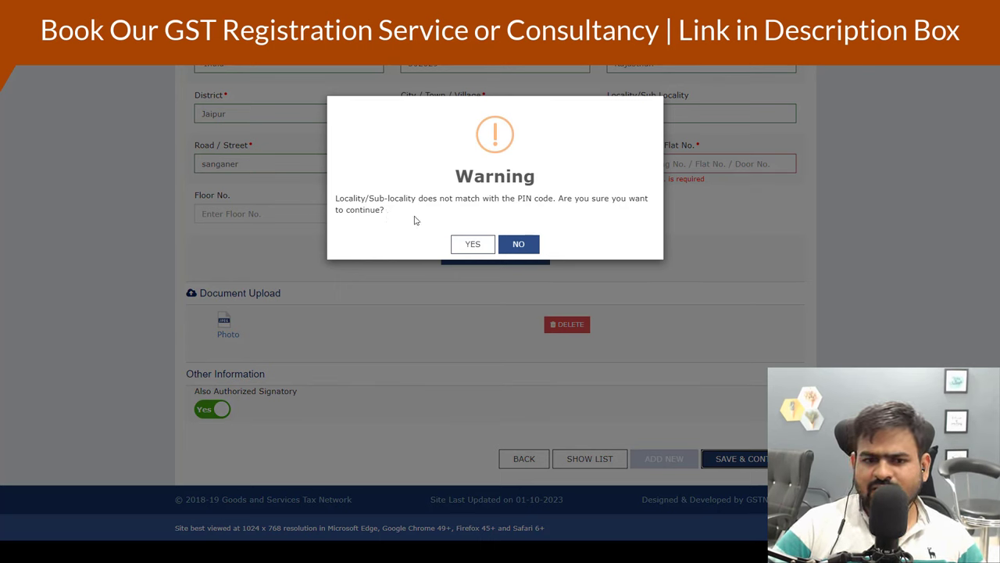
click(463, 245)
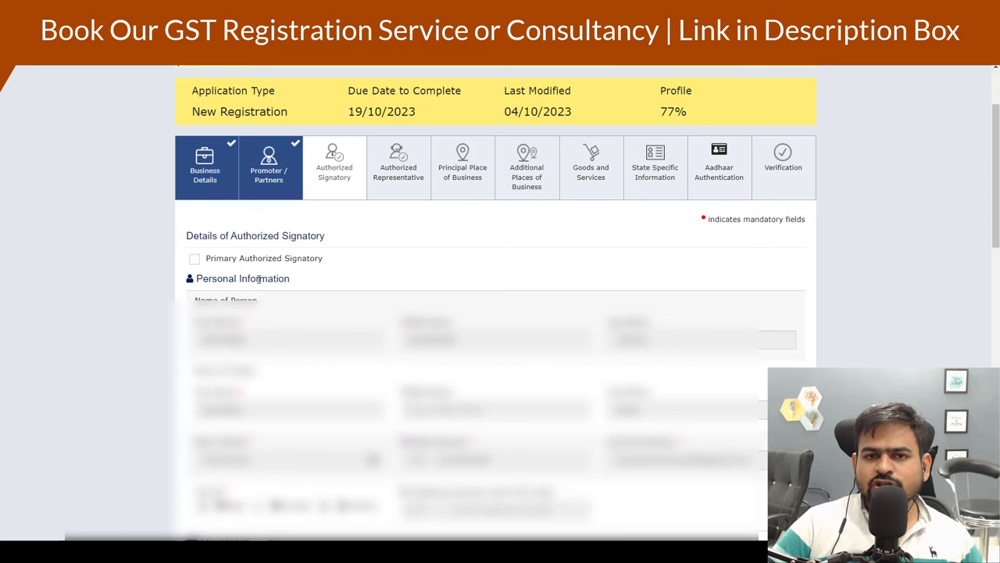
- Mark the person as Primary Authorized Signatory and continue past the Authorized Representative section without adding a representative
click(194, 259)
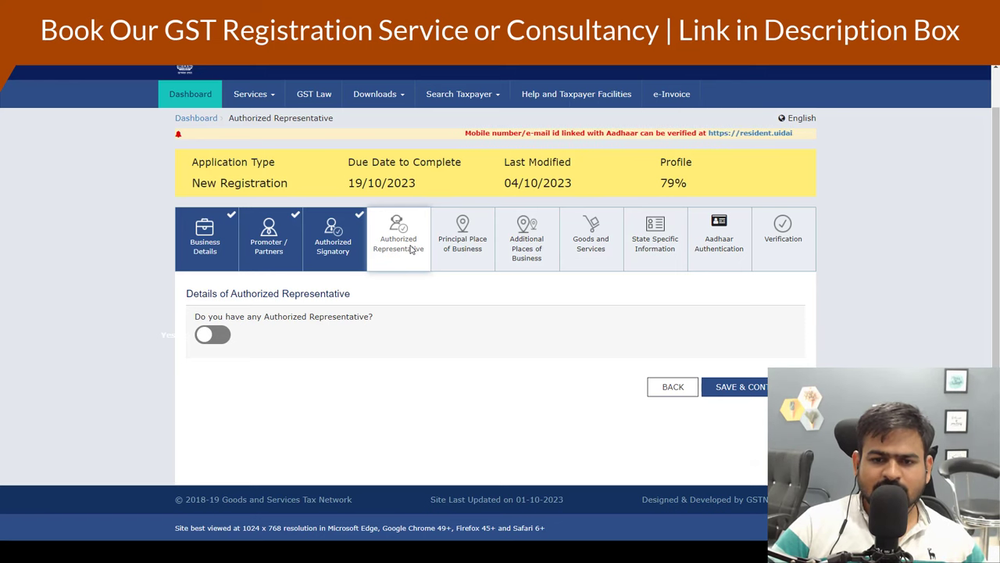
click(756, 395)
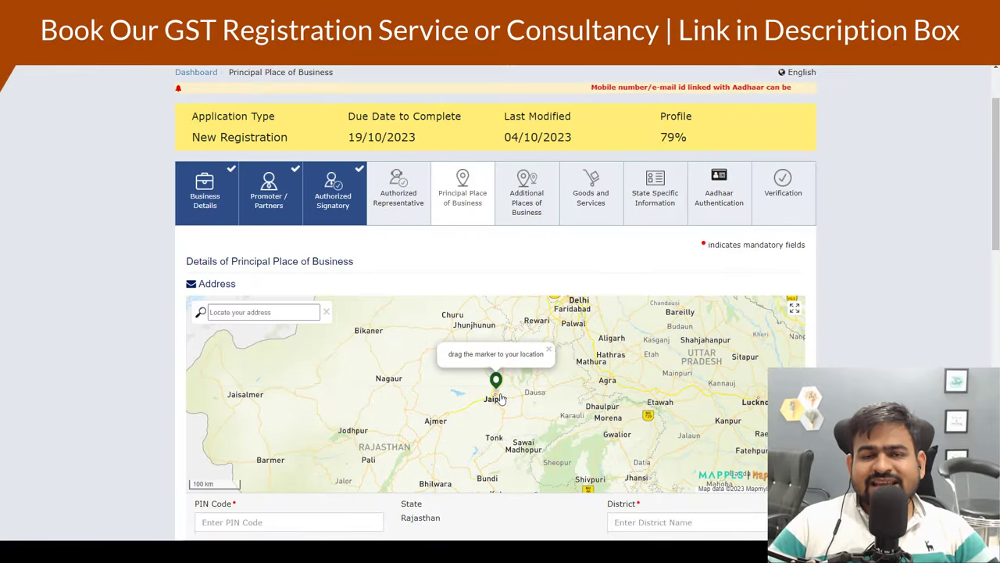
- Locate the principal place of business with the map marker and fill in its address
drag(208, 261, 346, 261)
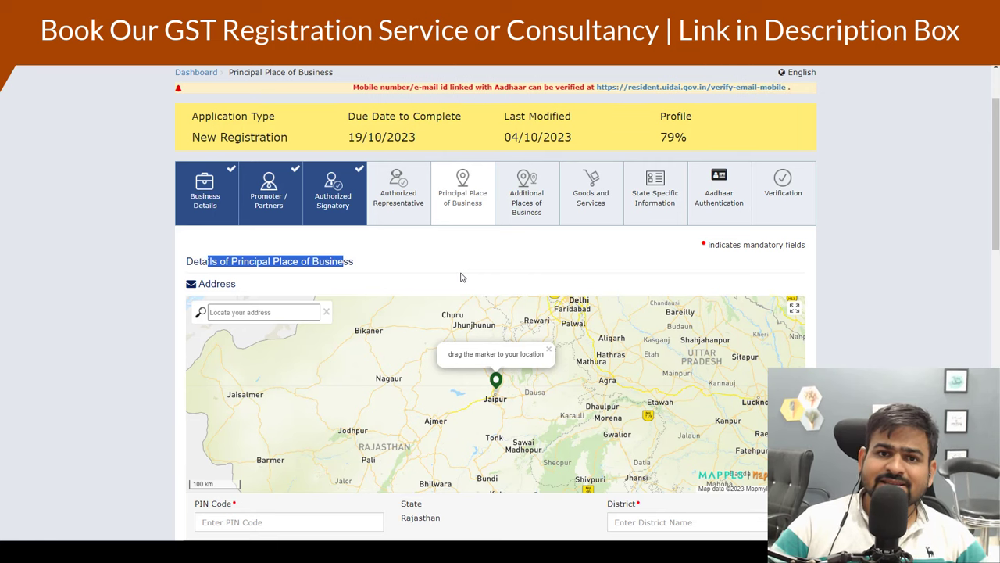
scroll(461, 289, down, 4)
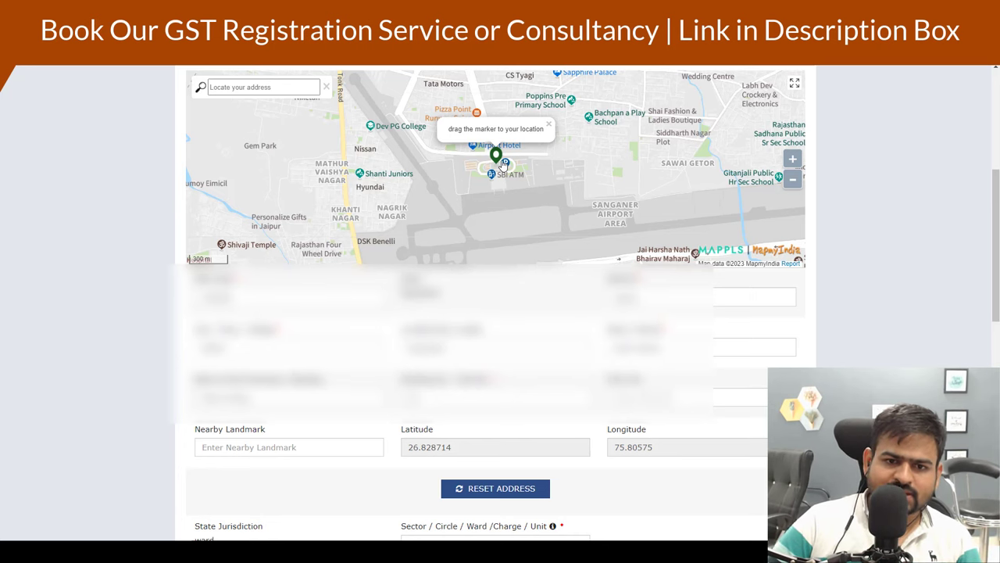
click(498, 158)
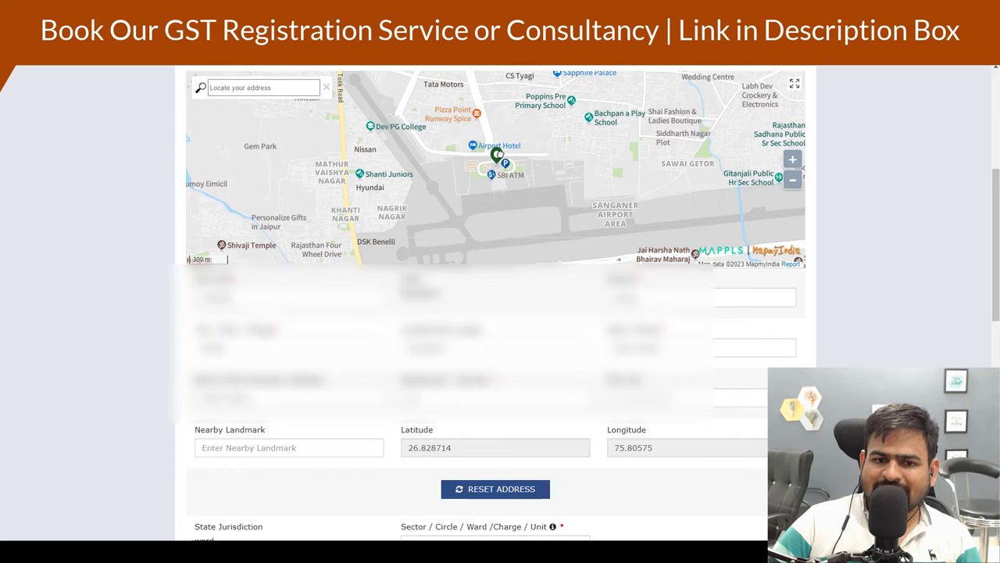
- Set the state jurisdiction's Sector / Circle / Ward / Charge / Unit to Circle-I, Jaipur II, - Ward-I
scroll(202, 107, down, 5)
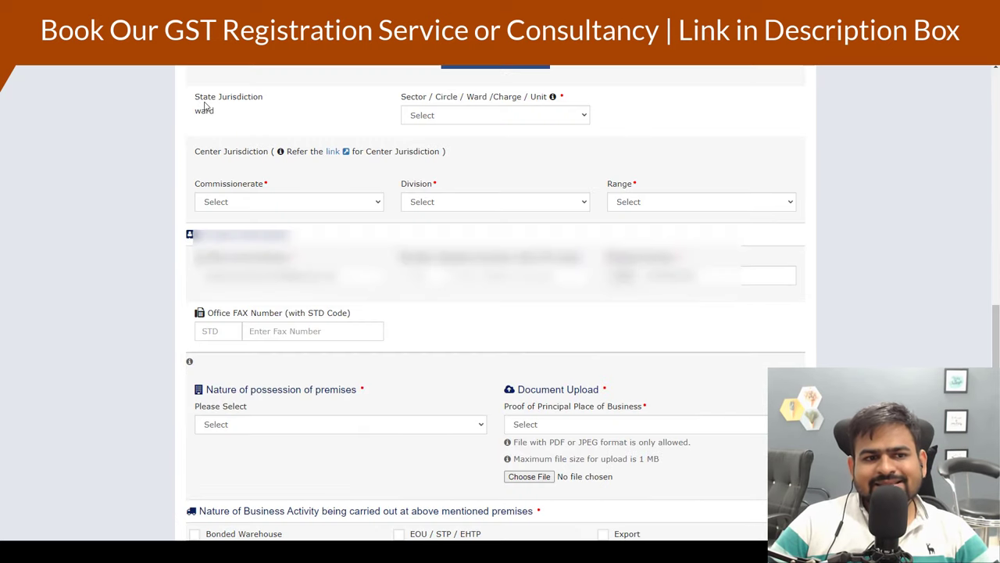
drag(203, 103, 224, 117)
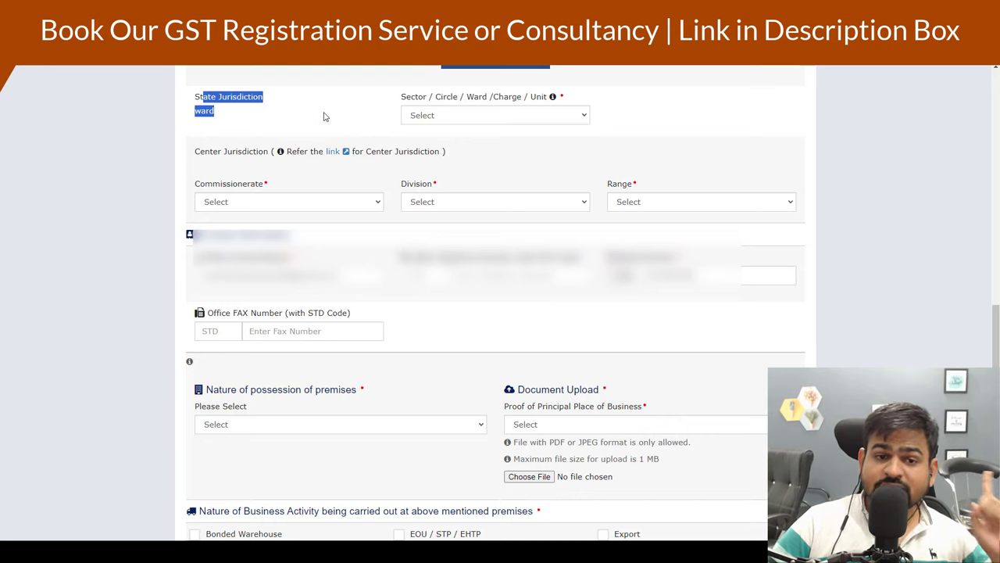
click(432, 116)
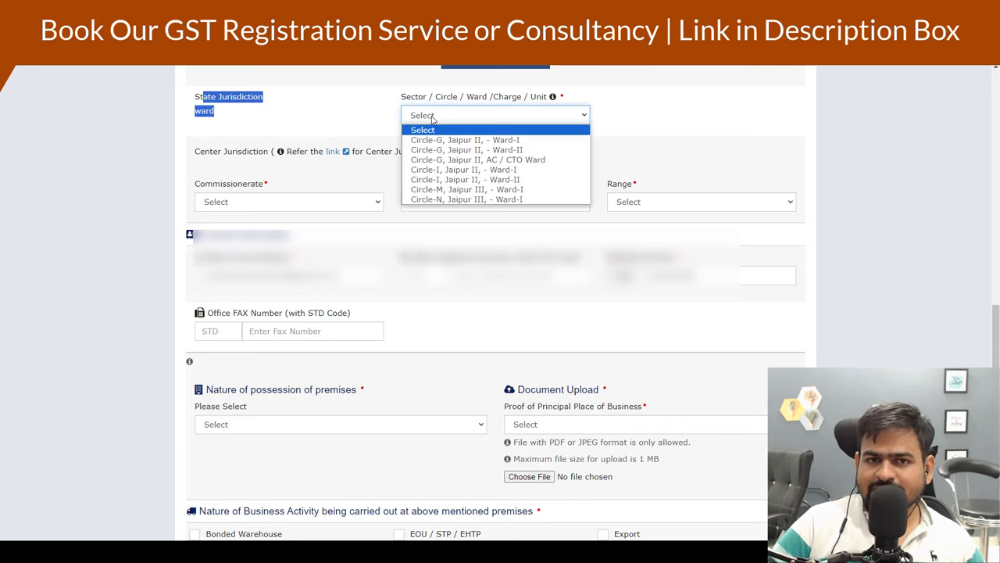
click(450, 169)
- Set the center jurisdiction's Commissionerate to JAIPUR and choose its GST division
drag(199, 152, 259, 161)
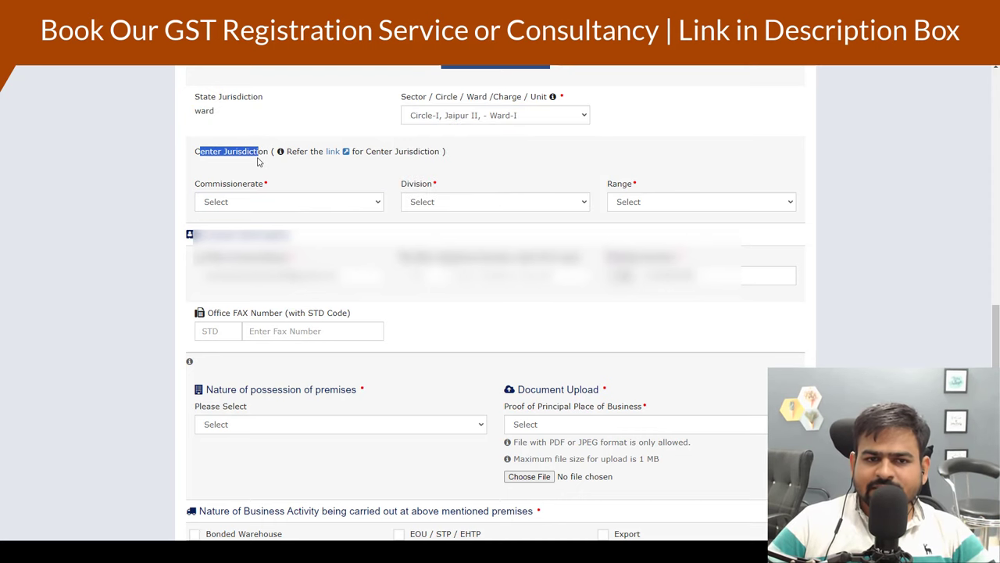
click(270, 200)
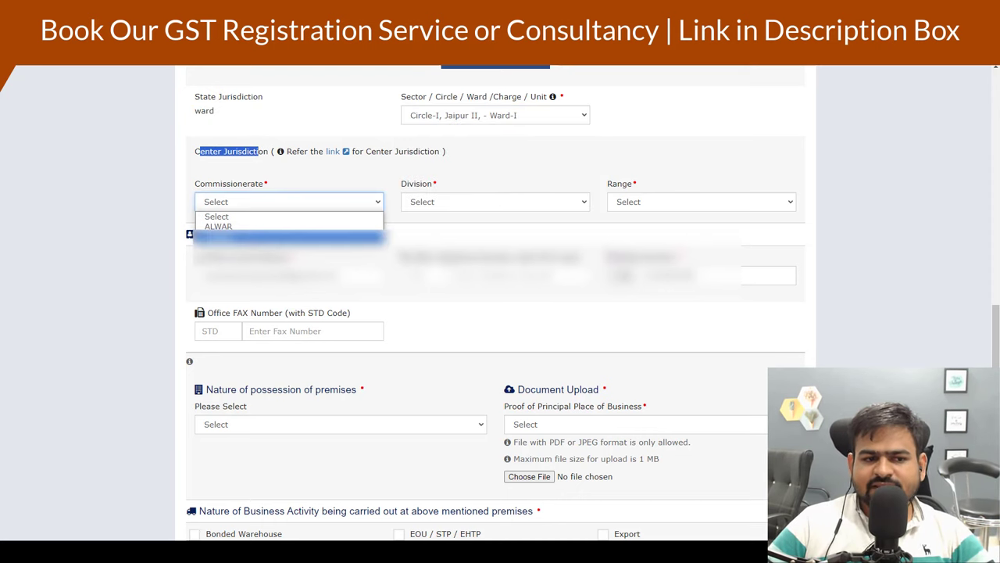
click(234, 236)
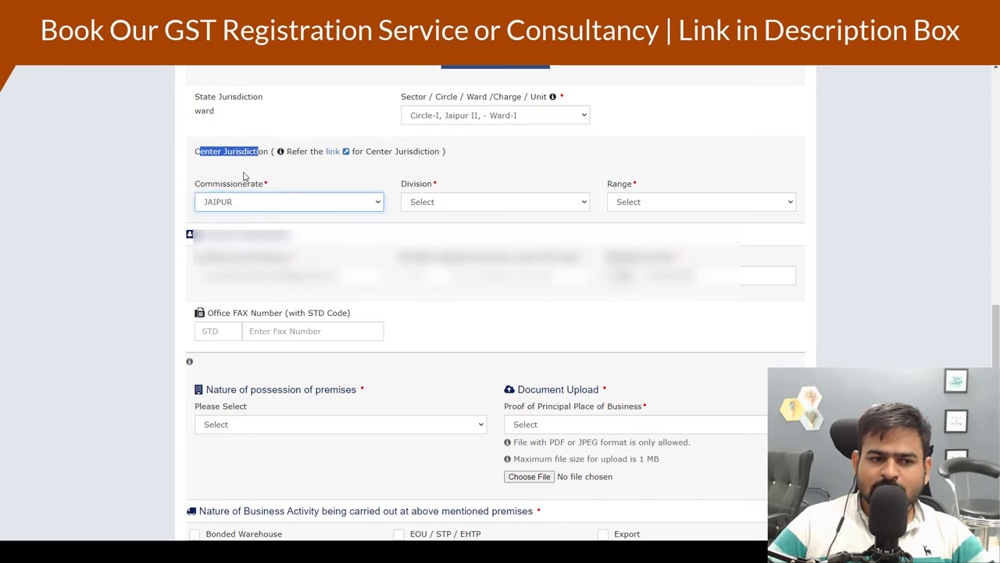
click(430, 205)
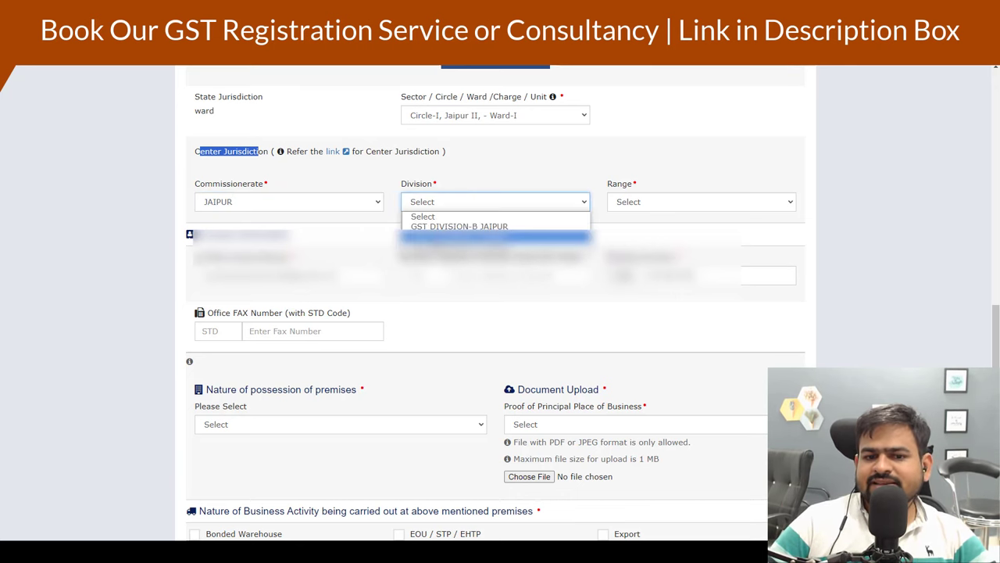
- Set the nature of possession of the premises to Consent and the proof of principal place of business to Consent Letter
scroll(495, 312, down, 2)
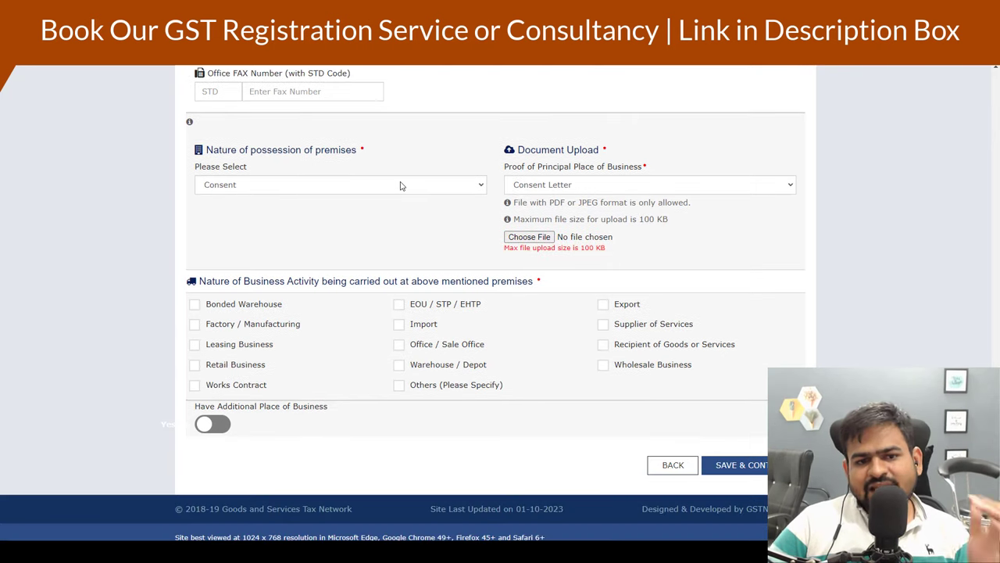
click(400, 184)
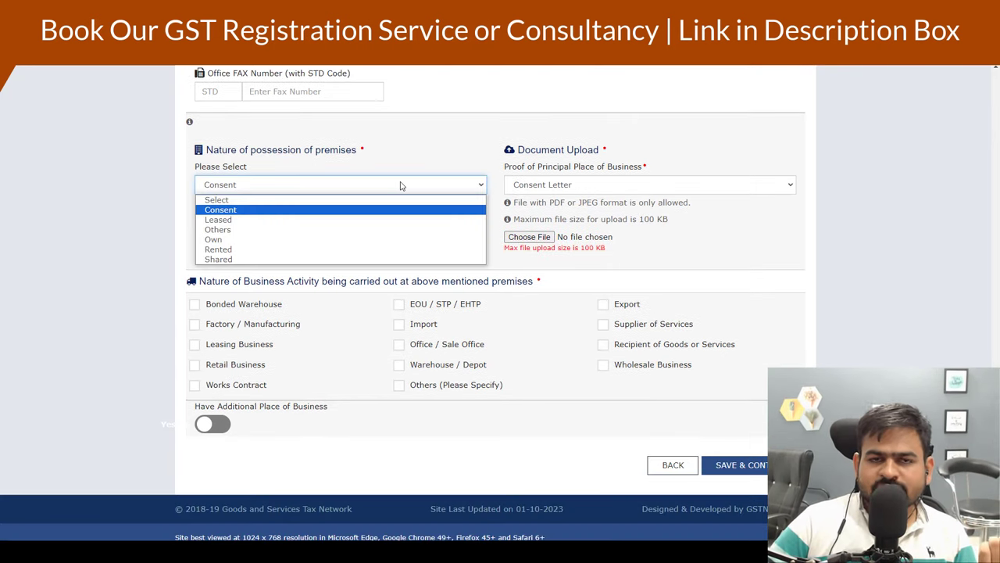
click(400, 185)
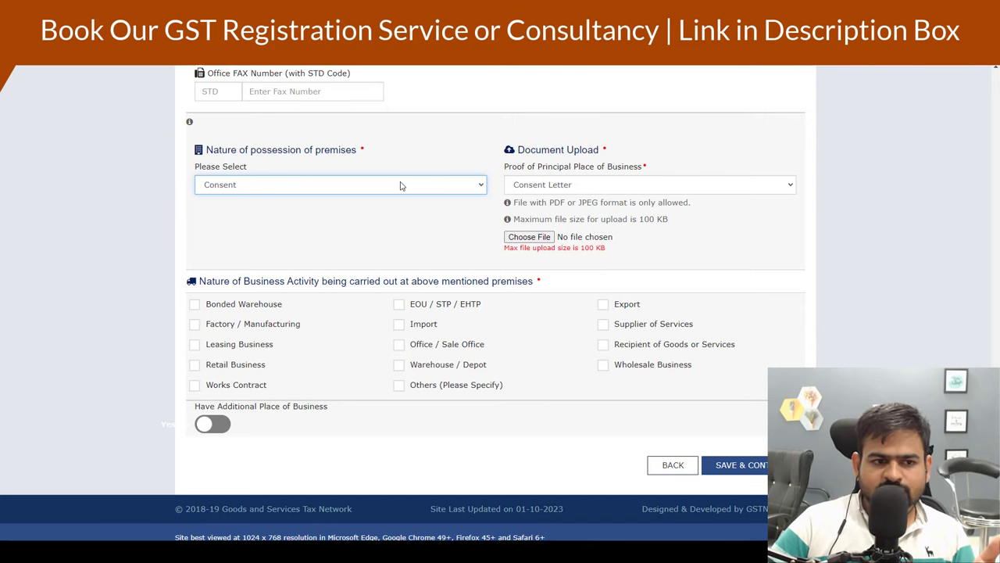
click(400, 184)
click(359, 217)
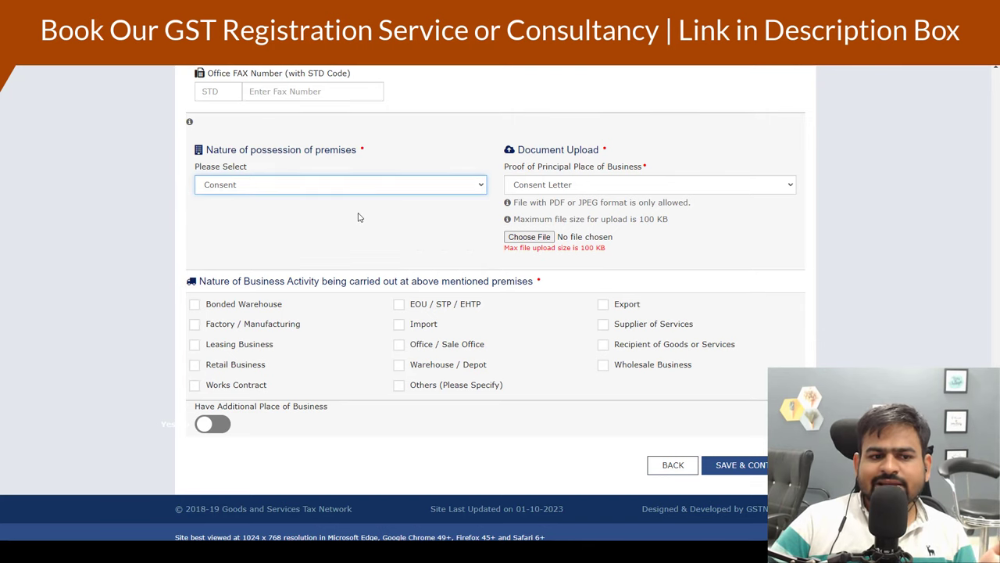
click(582, 188)
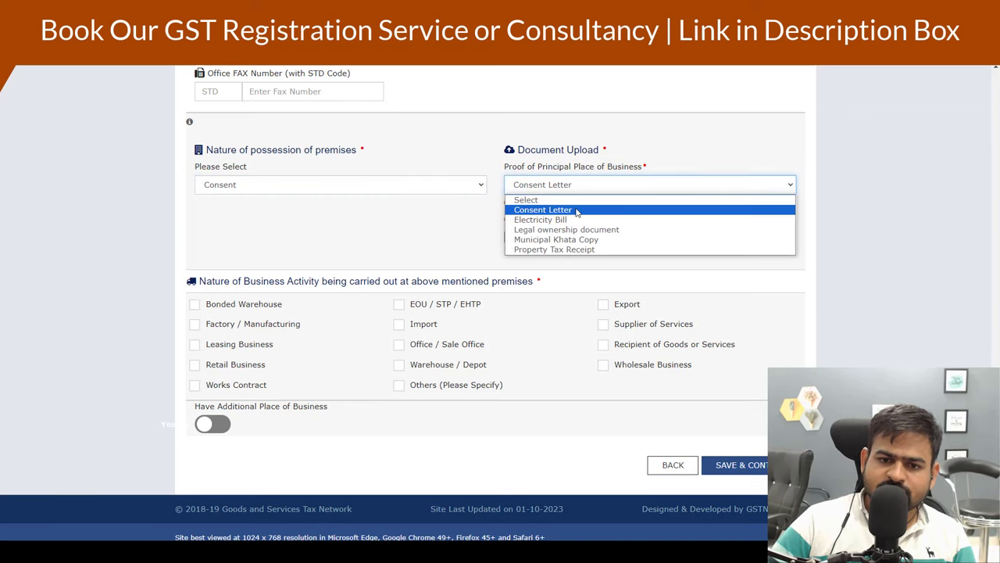
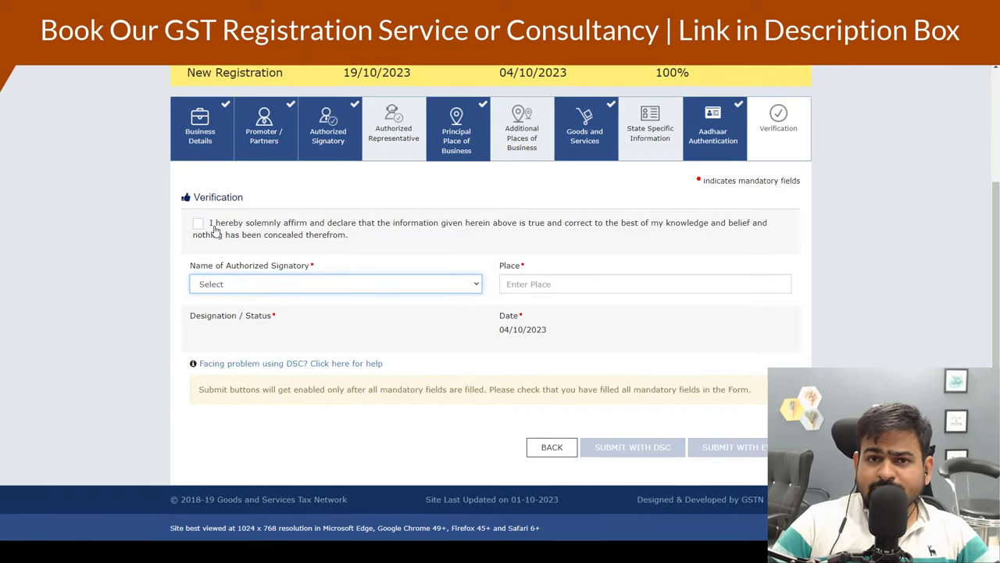
- Accept the verification declaration, select the authorized signatory's name, and fill in the place
click(215, 229)
click(267, 288)
click(258, 309)
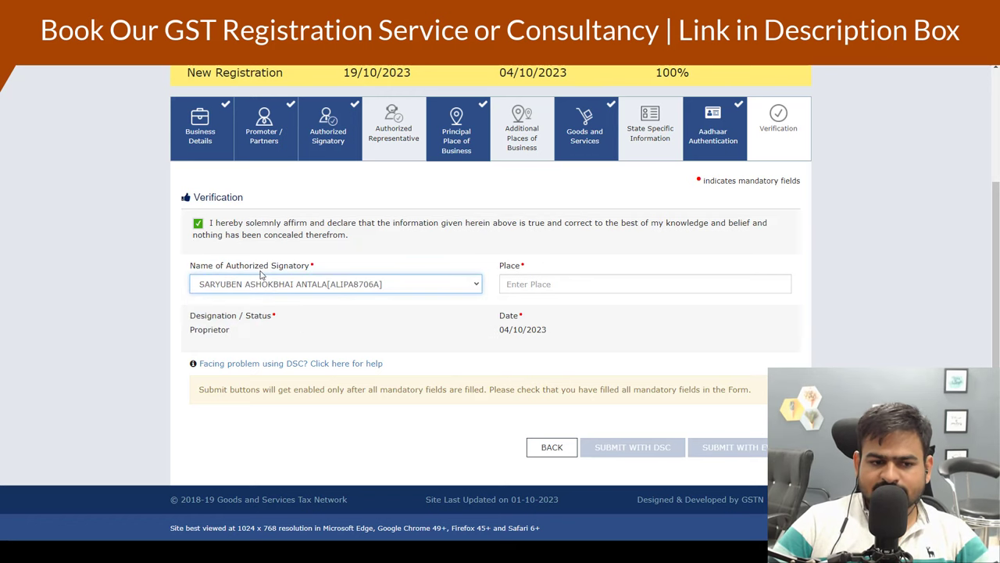
click(537, 285)
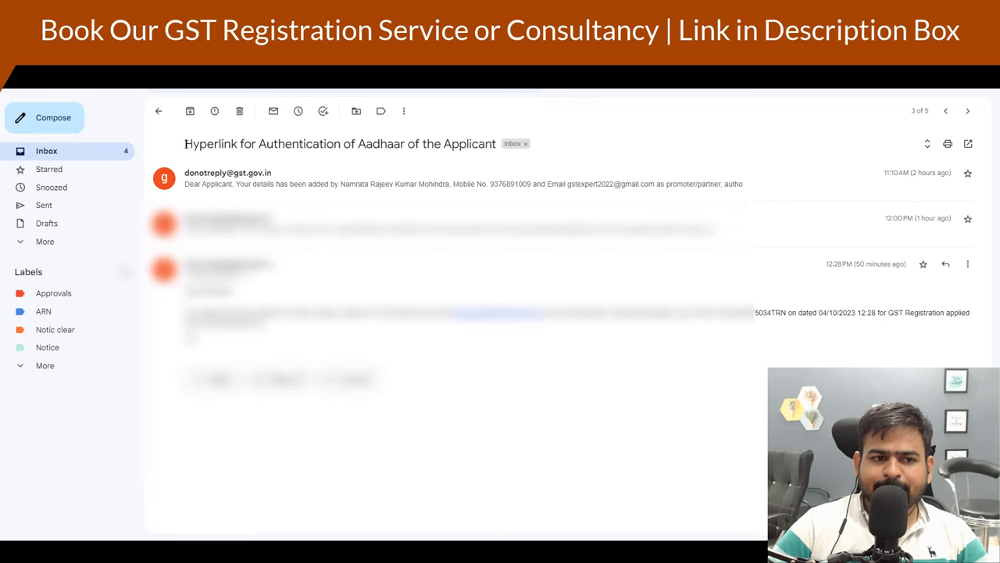
- Switch to Gmail and open the authentication link in the e-mail titled Hyperlink for Authentication of Aadhaar of the Applicant
drag(185, 143, 472, 144)
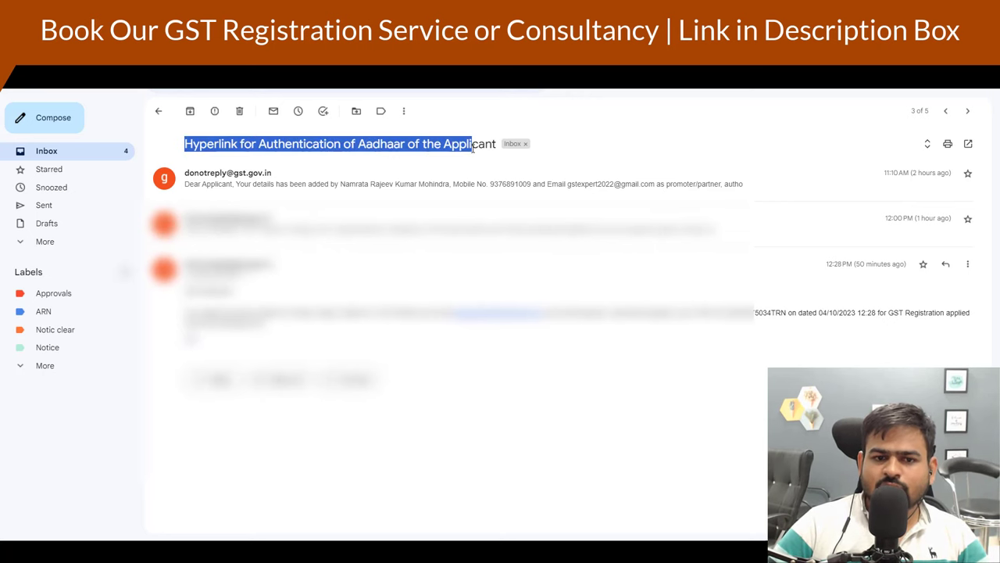
click(193, 339)
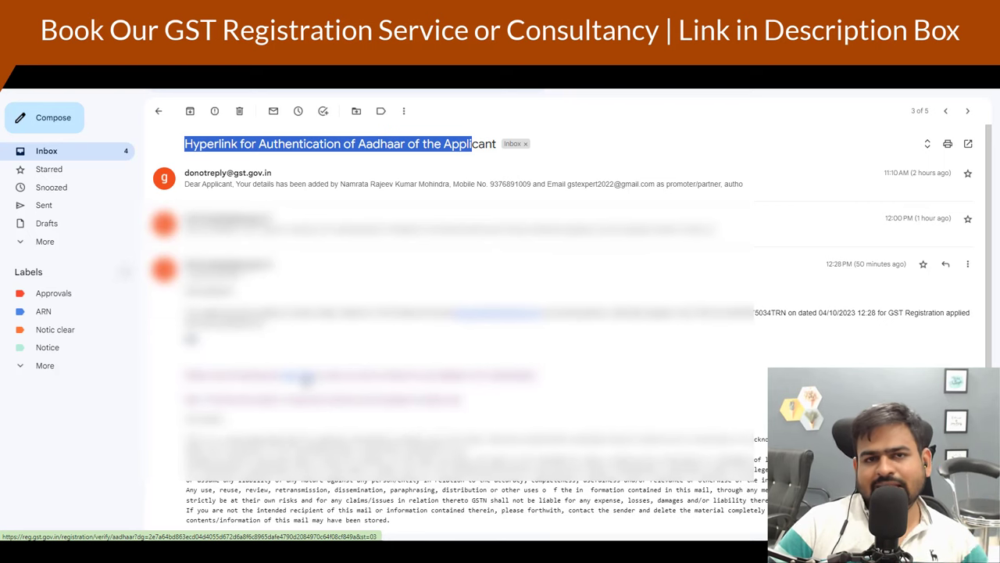
click(305, 378)
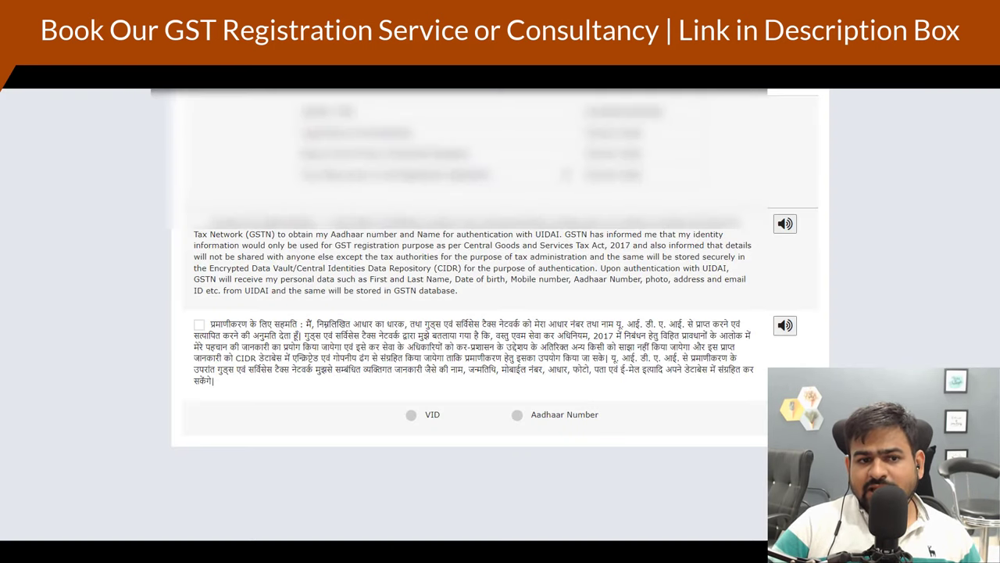
- Accept the Aadhaar consent, authenticate by Aadhaar Number with the applicant's Aadhaar number and OTP, and close the confirmation
drag(588, 111, 613, 113)
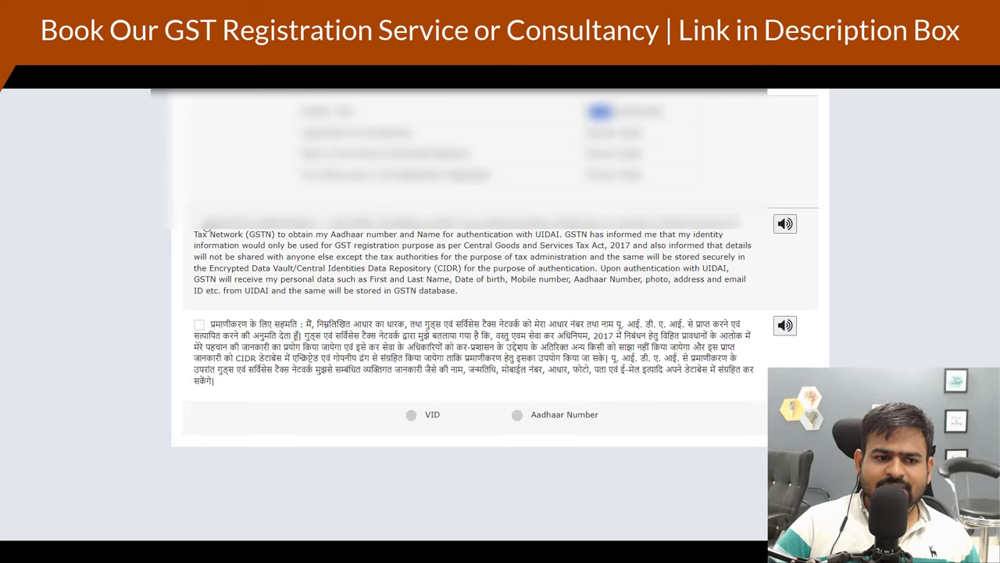
click(200, 222)
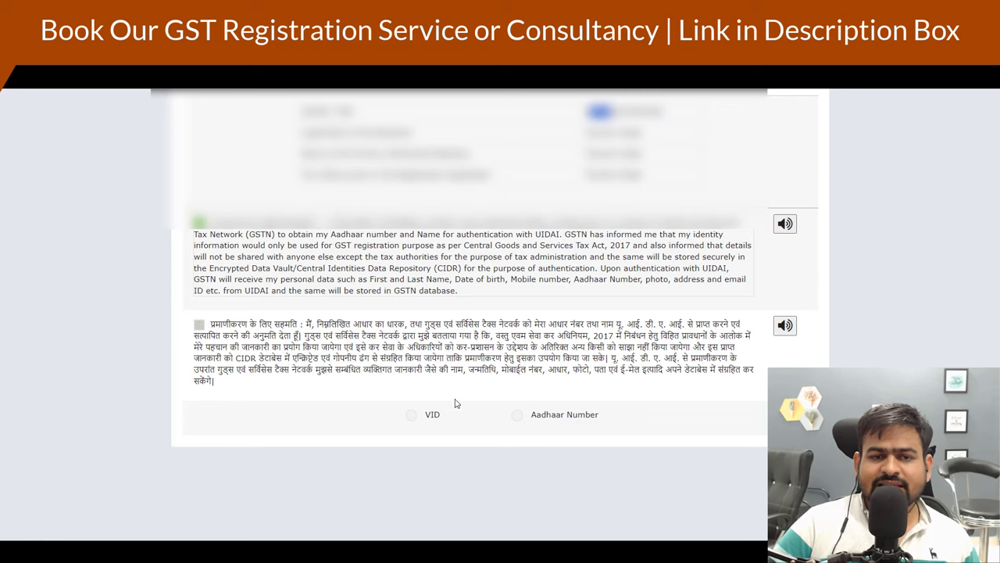
click(517, 415)
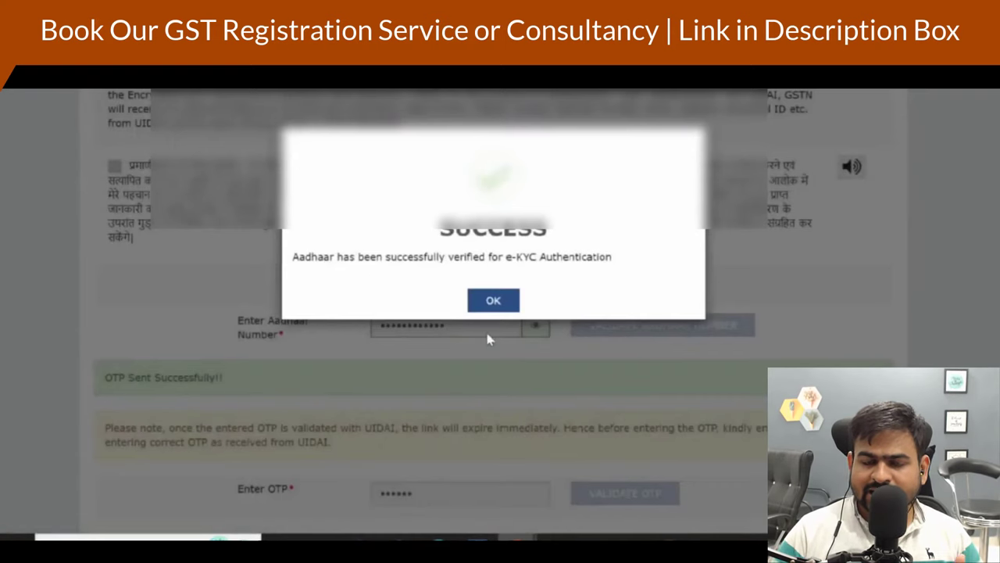
click(494, 303)
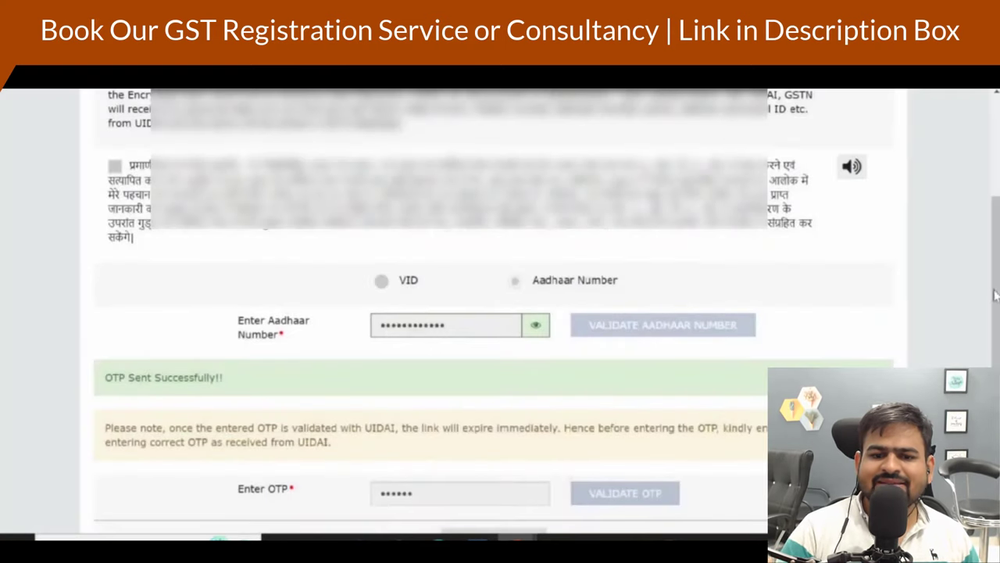
scroll(996, 292, down, 3)
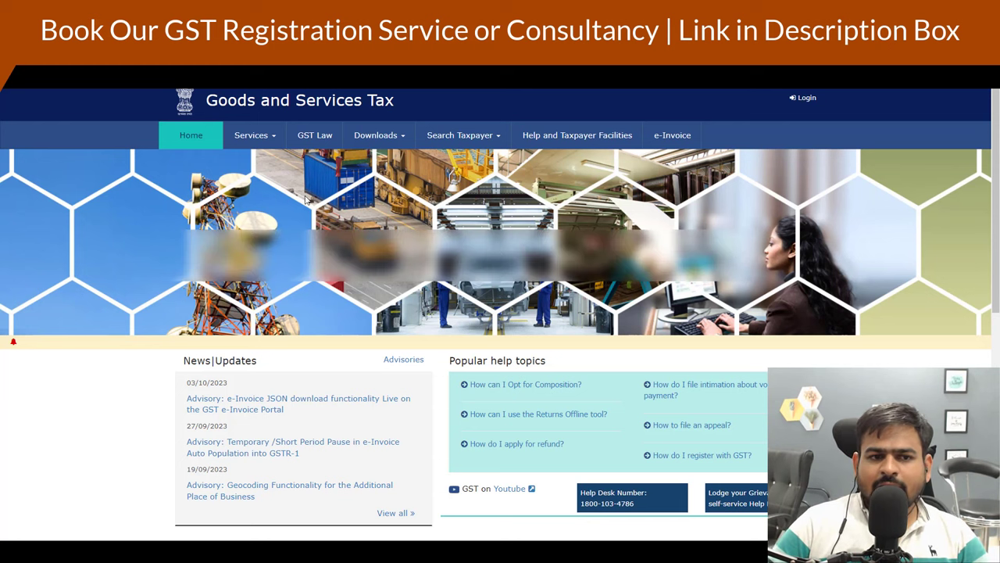
- Search for the registration application's status on the GST portal using the ARN and captcha, and check the Status entry
click(266, 142)
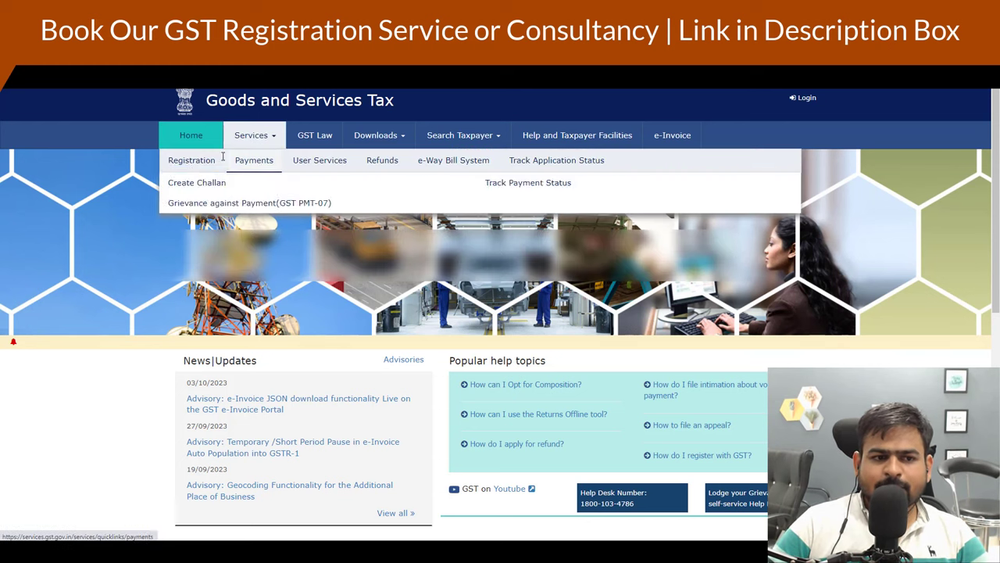
mouse_move(193, 166)
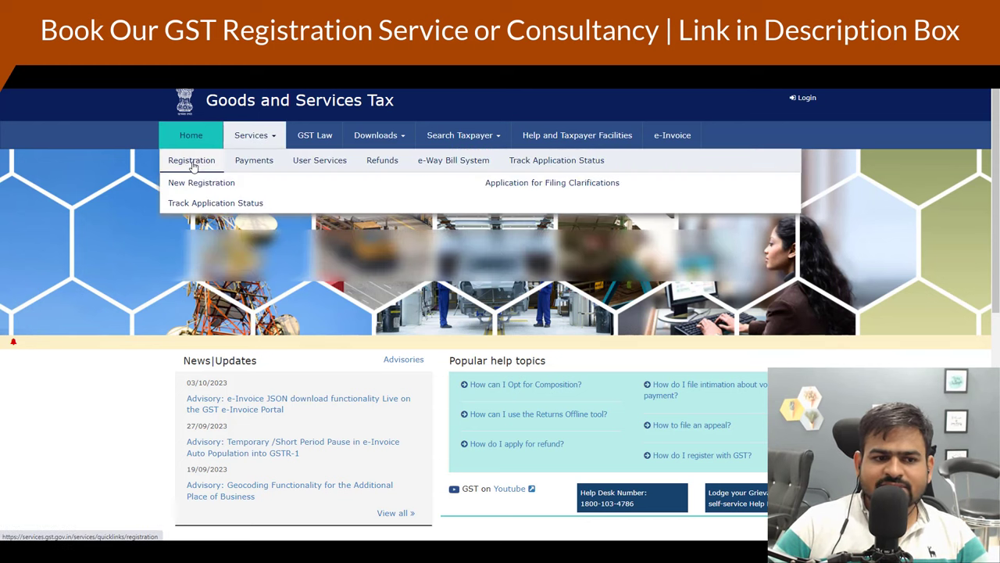
click(239, 206)
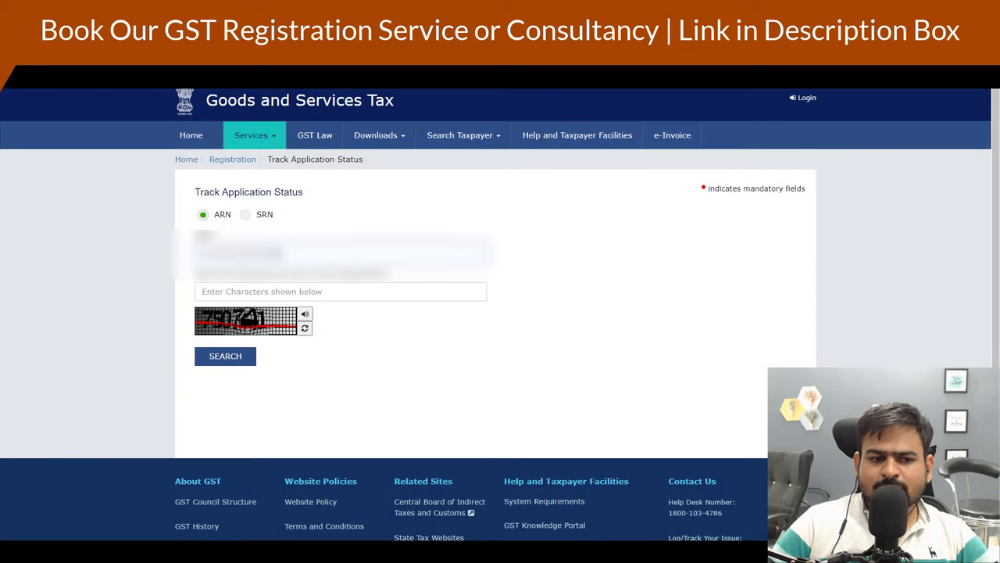
click(264, 289)
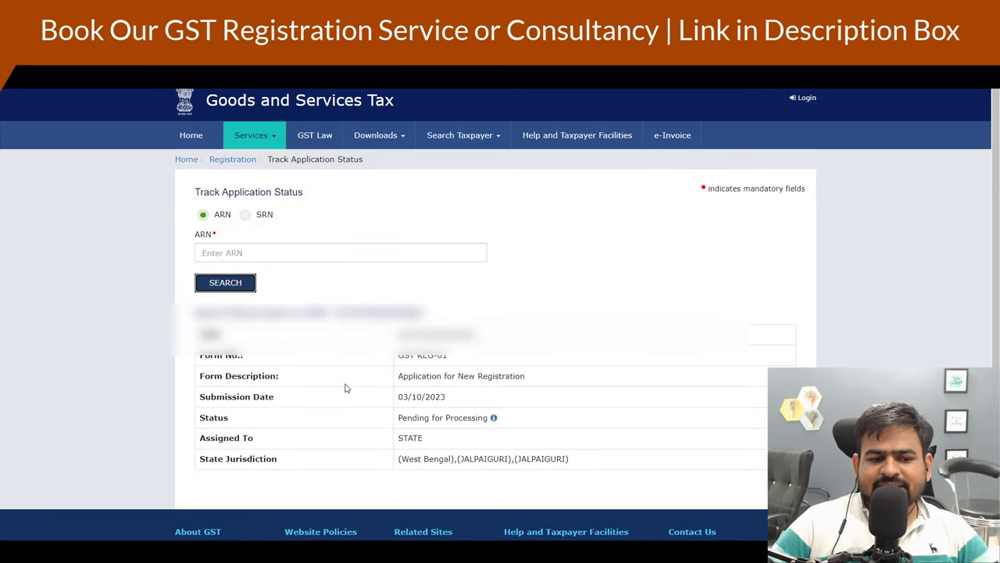
drag(398, 417, 460, 422)
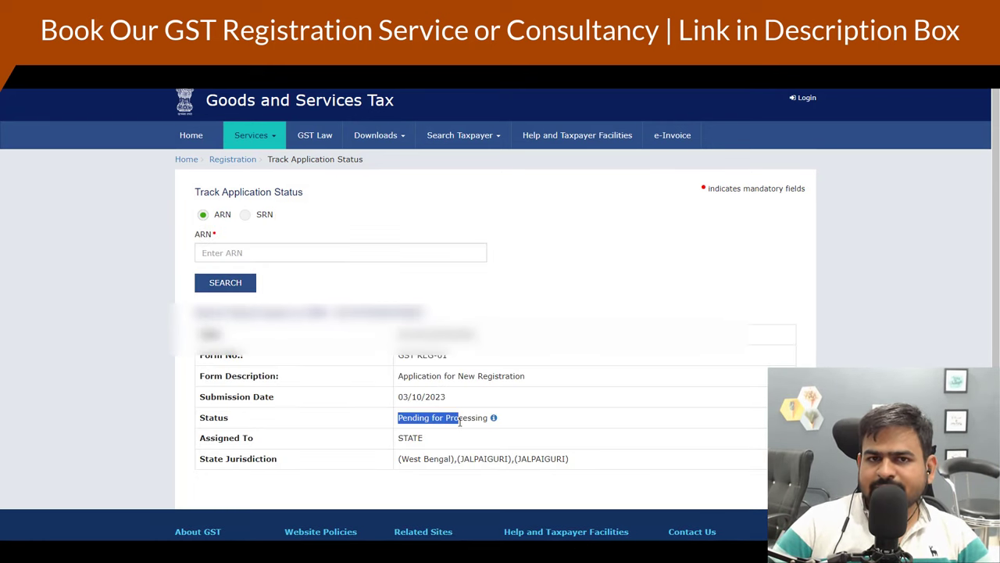